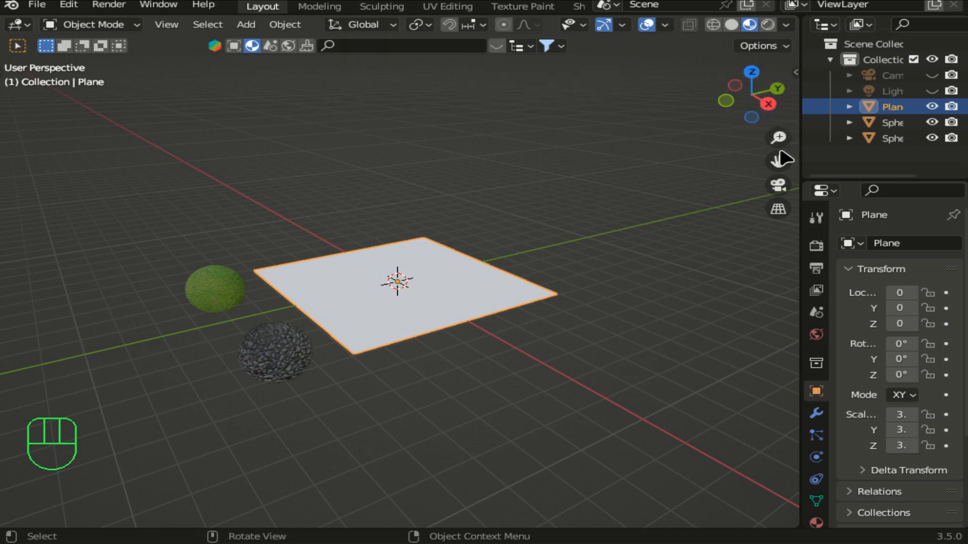
# - Subdivide the whole plane mesh five times in Edit Mode
pyautogui.moveTo(778, 137)
pyautogui.mouseDown()
pyautogui.moveTo(778, 91)
pyautogui.moveTo(779, 161)
pyautogui.moveTo(843, 123)
pyautogui.moveTo(958, 106)
pyautogui.moveTo(880, 119)
pyautogui.mouseUp()
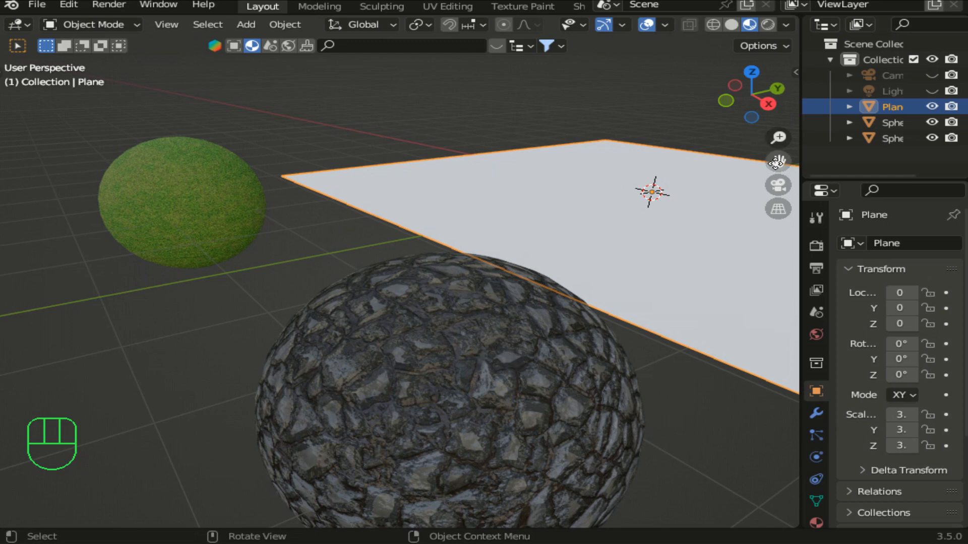
pyautogui.moveTo(777, 162); pyautogui.dragTo(630, 183)
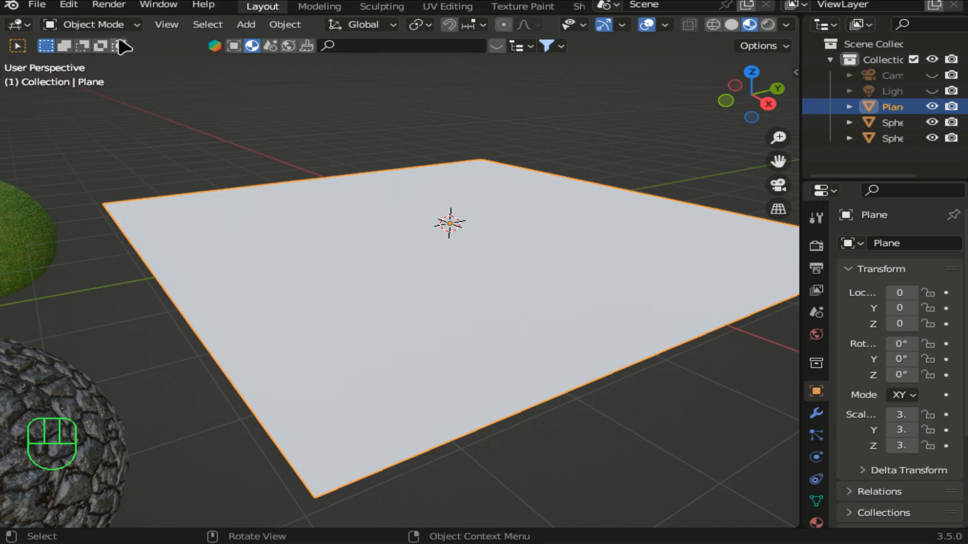
pyautogui.click(132, 25)
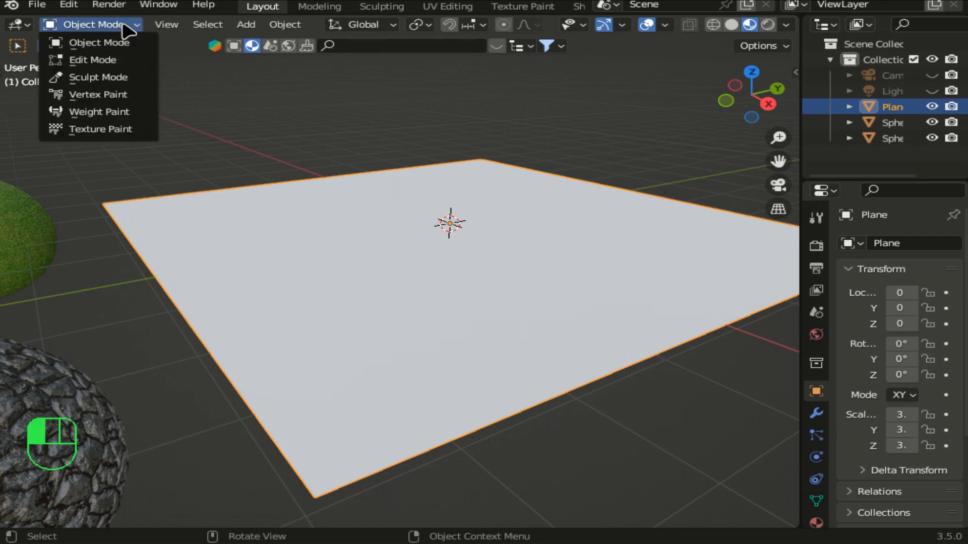
pyautogui.click(121, 60)
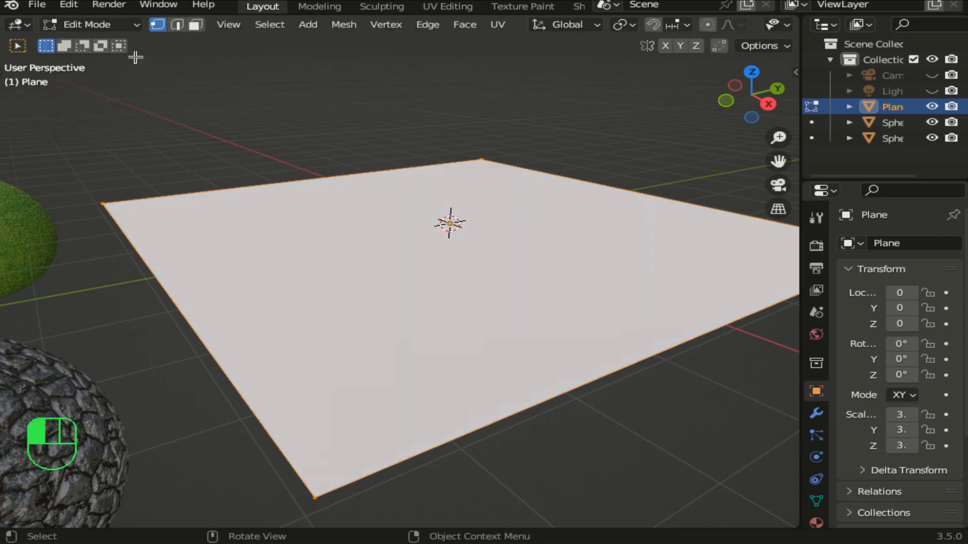
pyautogui.rightClick(355, 275)
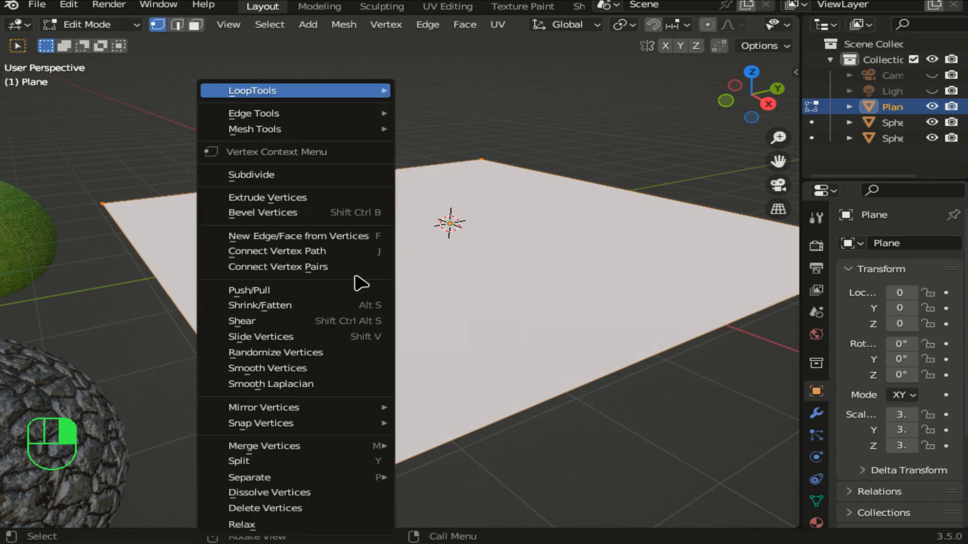
pyautogui.click(277, 176)
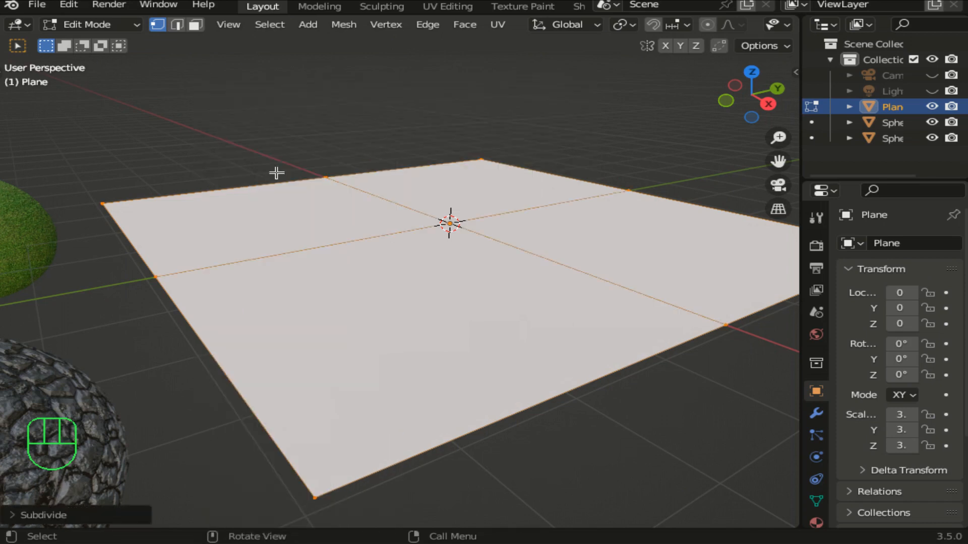
pyautogui.rightClick(383, 310)
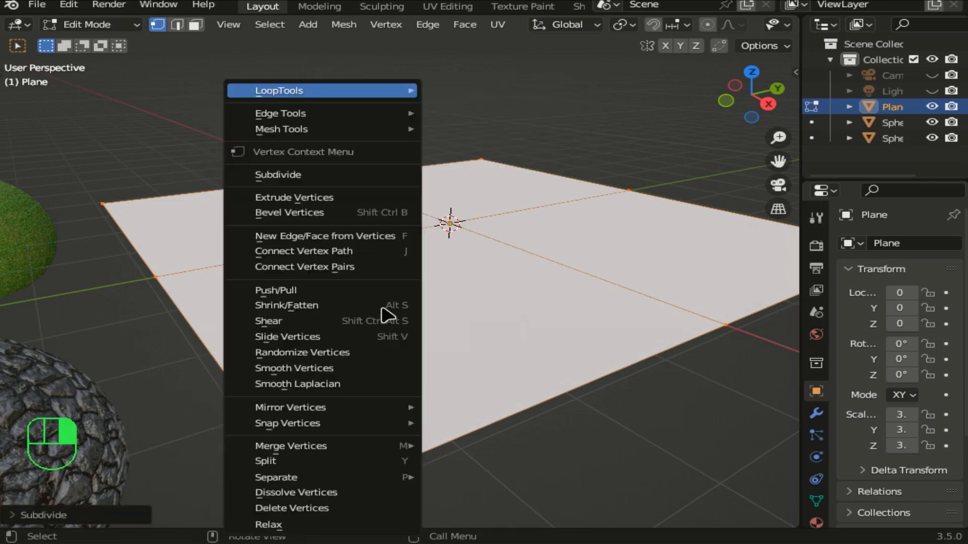
pyautogui.click(316, 175)
pyautogui.rightClick(337, 288)
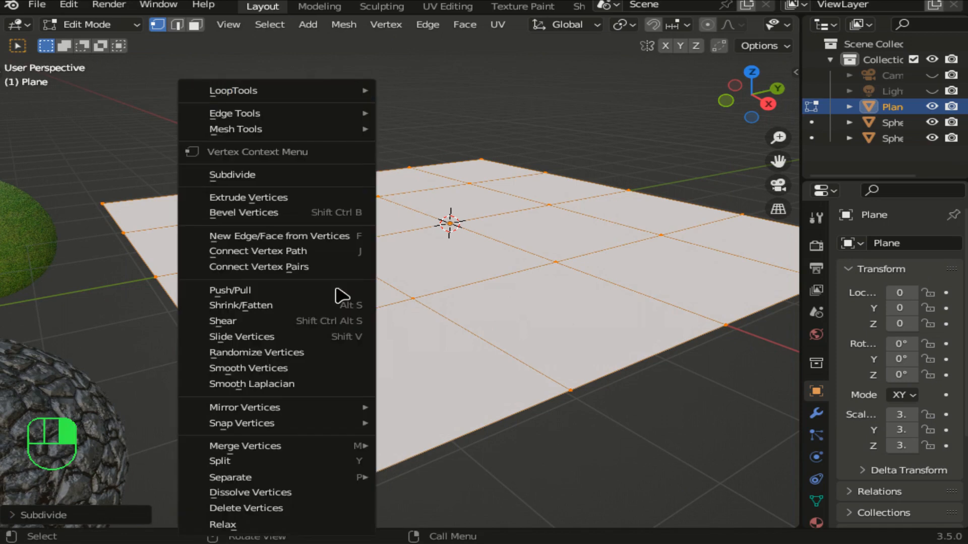
pyautogui.click(266, 177)
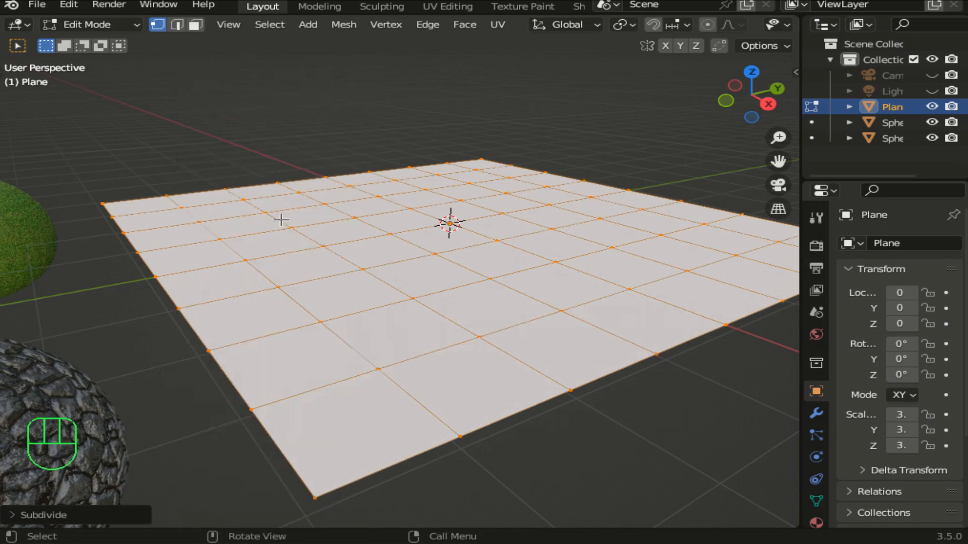
pyautogui.rightClick(290, 273)
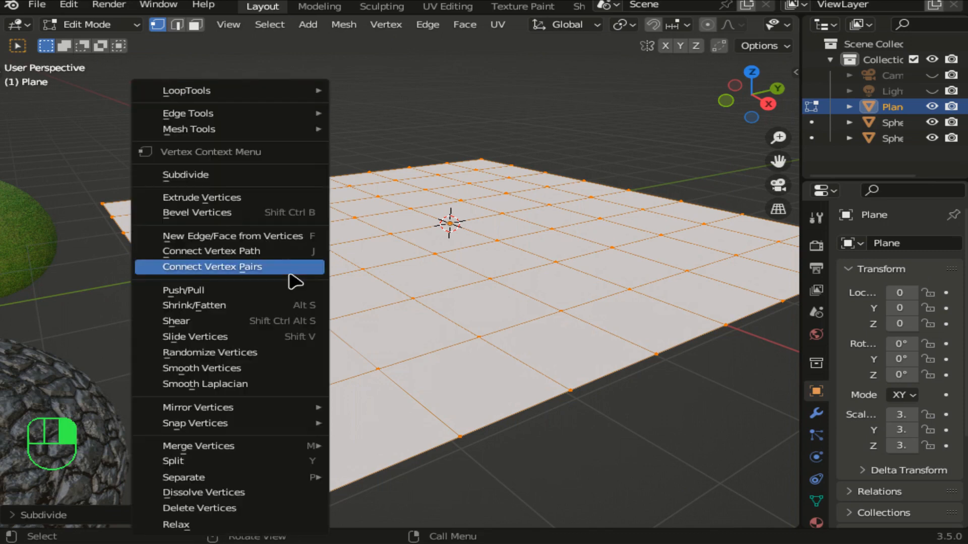
pyautogui.click(242, 175)
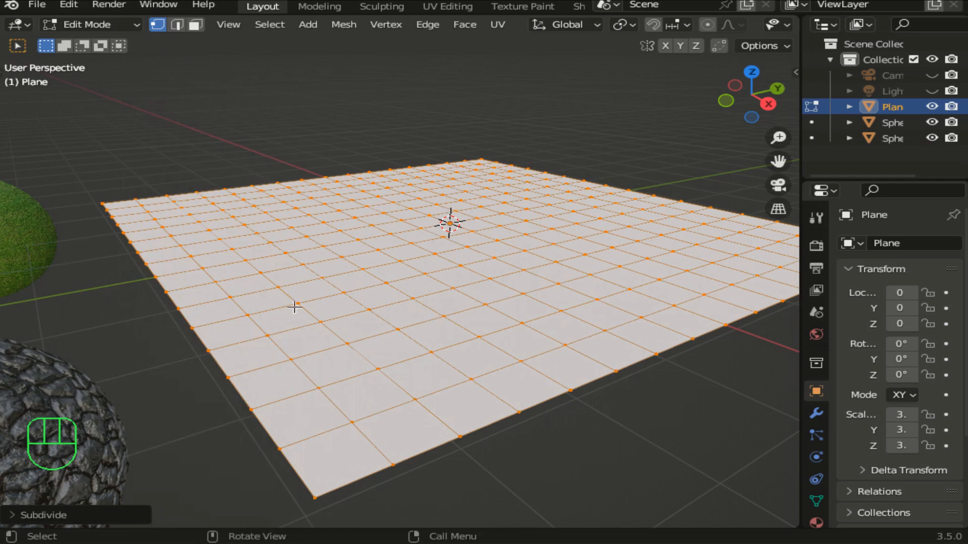
pyautogui.rightClick(299, 313)
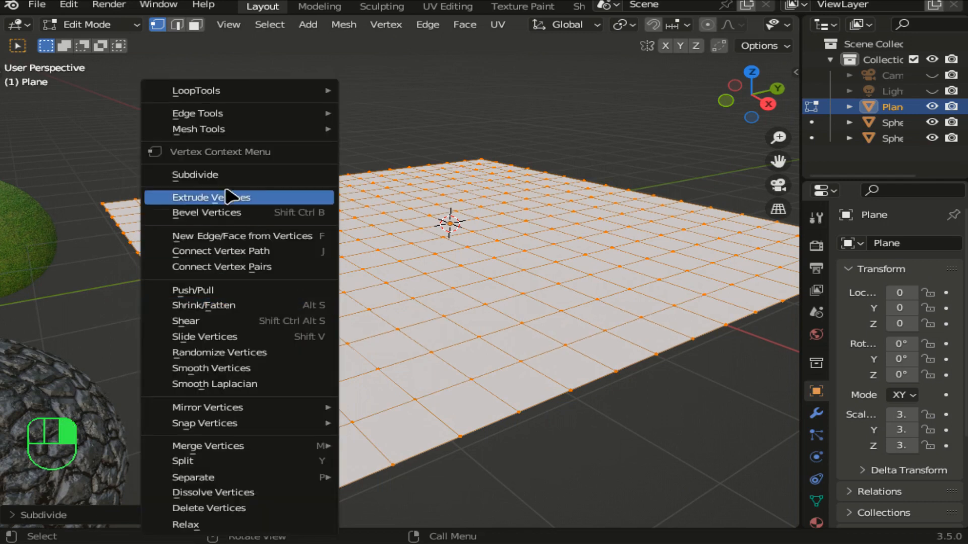
pyautogui.click(215, 176)
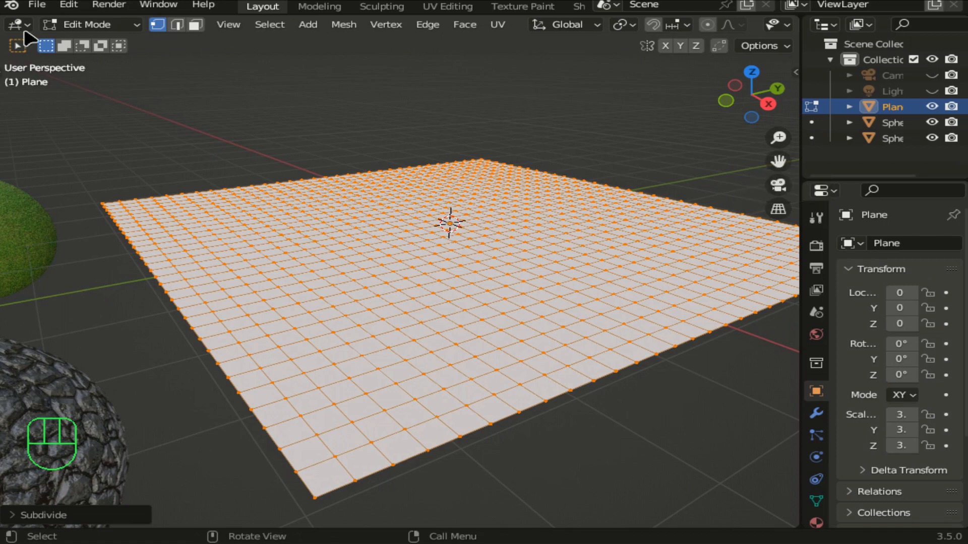
# - Split the 3D viewport into two side-by-side areas and make the second one a Shader Editor with a narrowed sidebar
pyautogui.moveTo(12, 21); pyautogui.dragTo(439, 50)
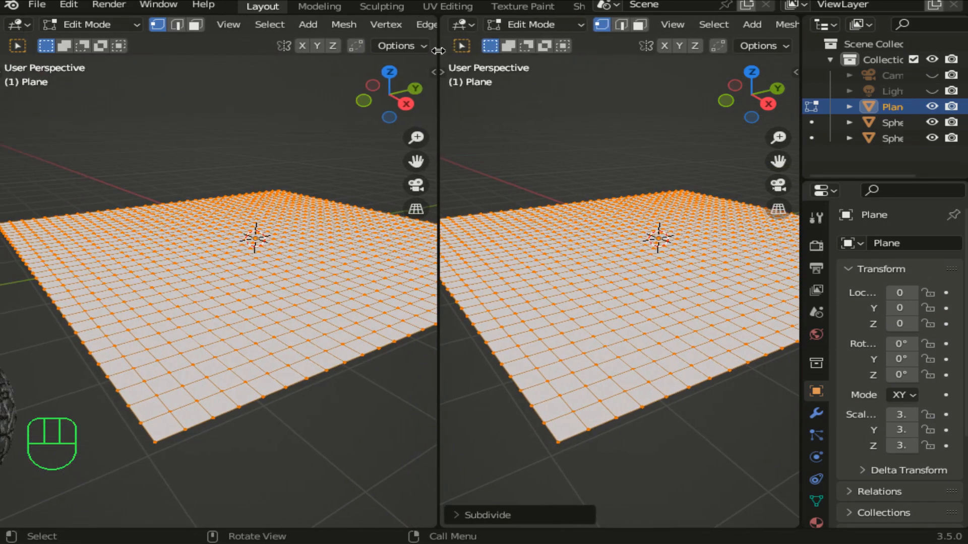
pyautogui.click(470, 25)
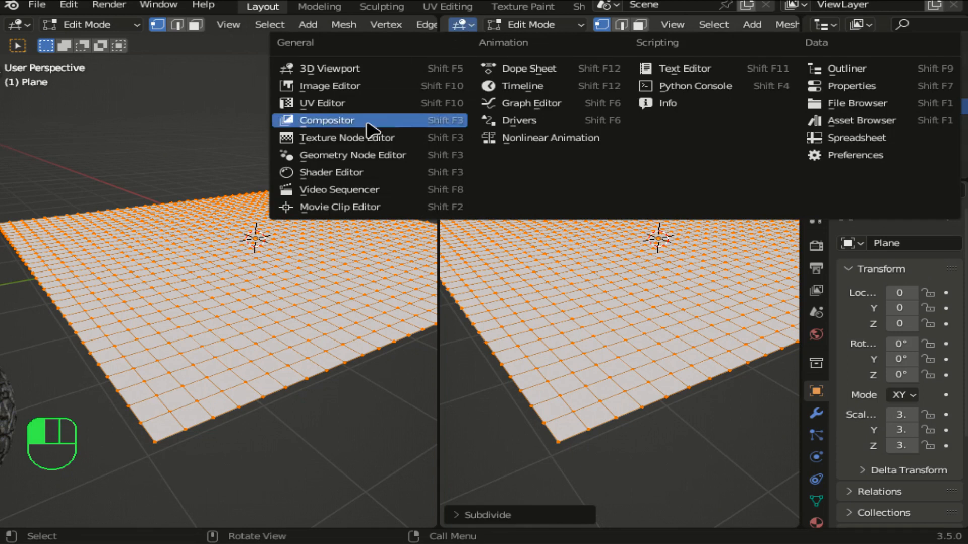
pyautogui.click(368, 175)
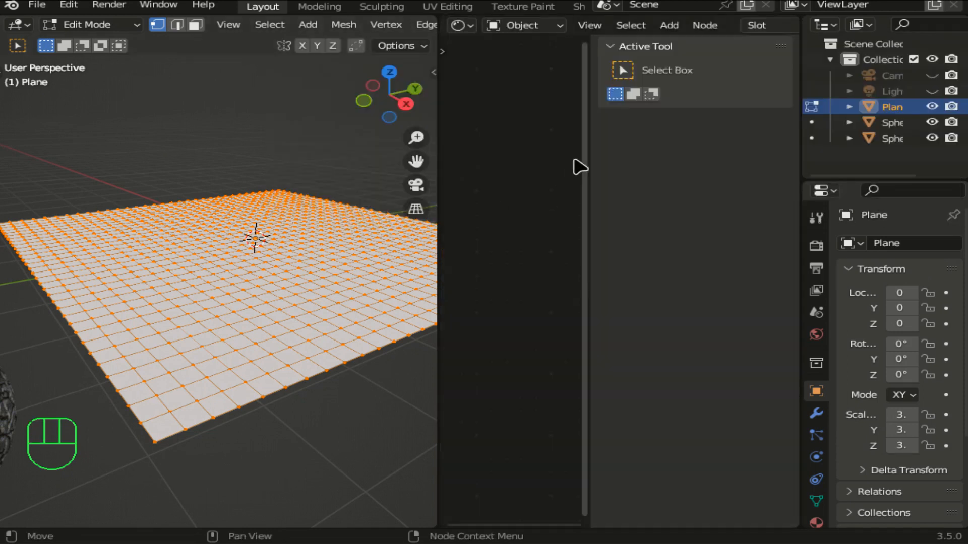
pyautogui.moveTo(588, 150); pyautogui.dragTo(759, 161)
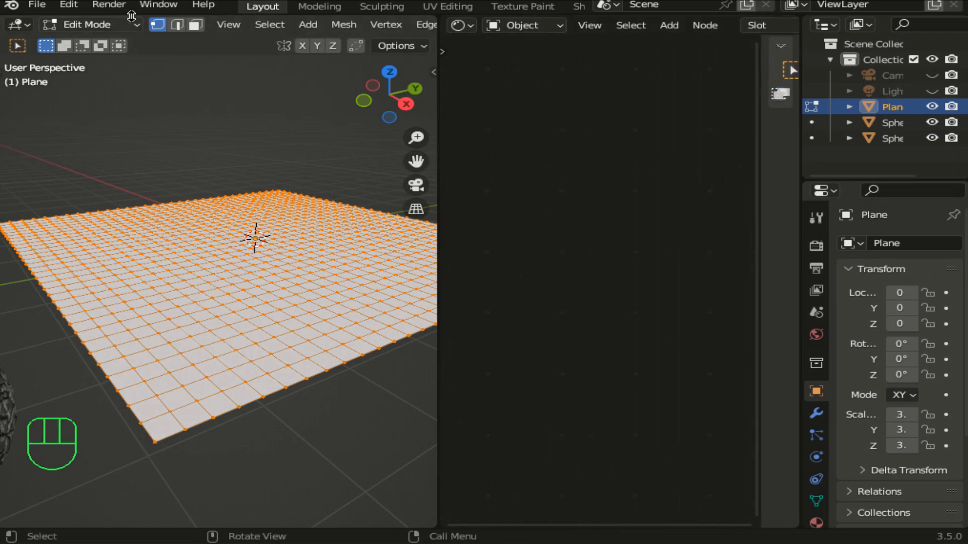
# - Return the subdivided plane to Object Mode
pyautogui.click(106, 27)
pyautogui.click(91, 42)
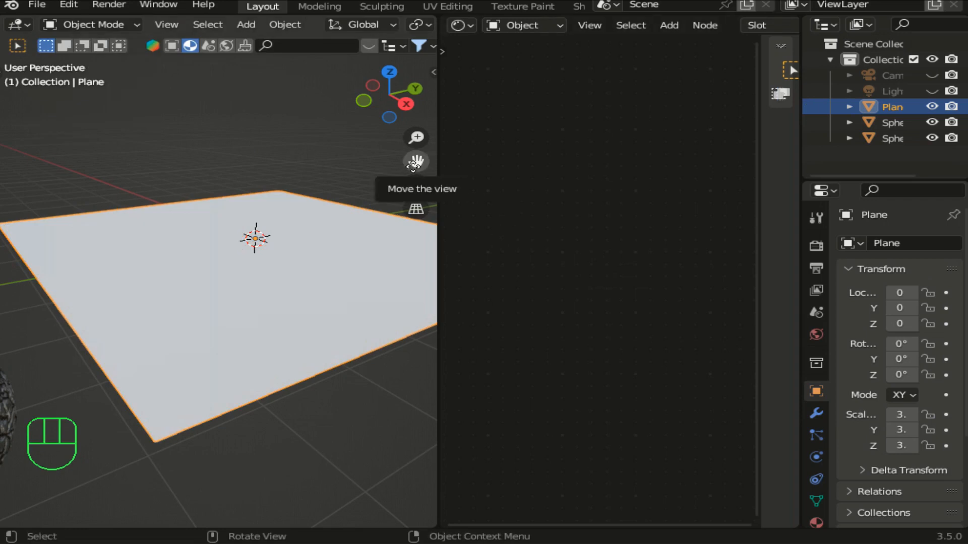
pyautogui.moveTo(413, 164)
pyautogui.mouseDown()
pyautogui.moveTo(553, 118)
pyautogui.moveTo(542, 143)
pyautogui.moveTo(487, 170)
pyautogui.moveTo(58, 182)
pyautogui.moveTo(406, 166)
pyautogui.mouseUp()
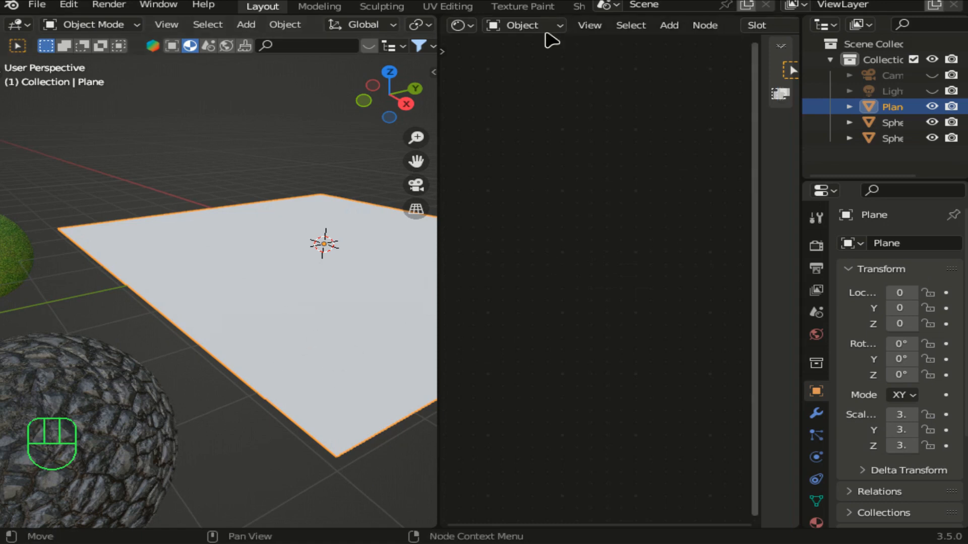
# - Assign the existing Procedural Chunky Rock material to the plane and make it an independent copy
pyautogui.moveTo(435, 95); pyautogui.dragTo(116, 116)
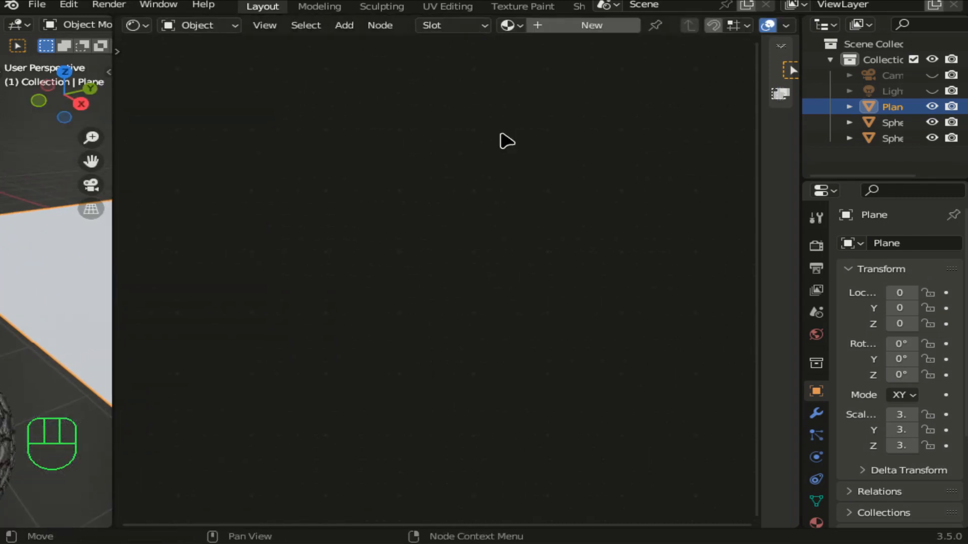
pyautogui.click(520, 27)
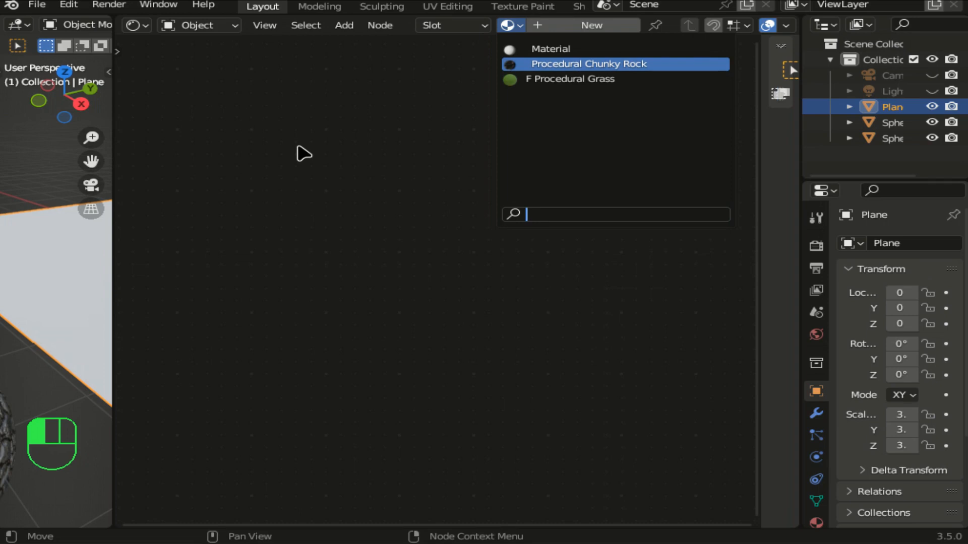
pyautogui.press('Return')
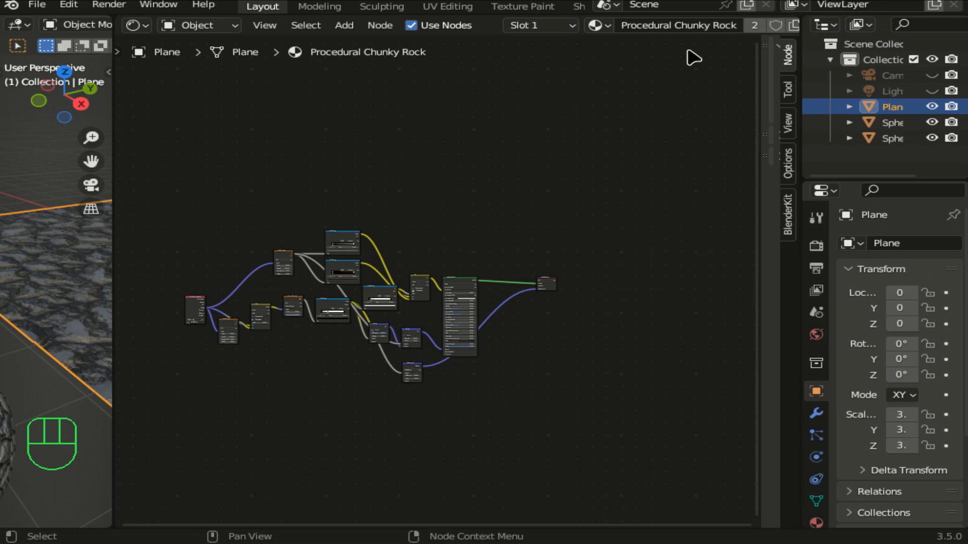
pyautogui.click(791, 30)
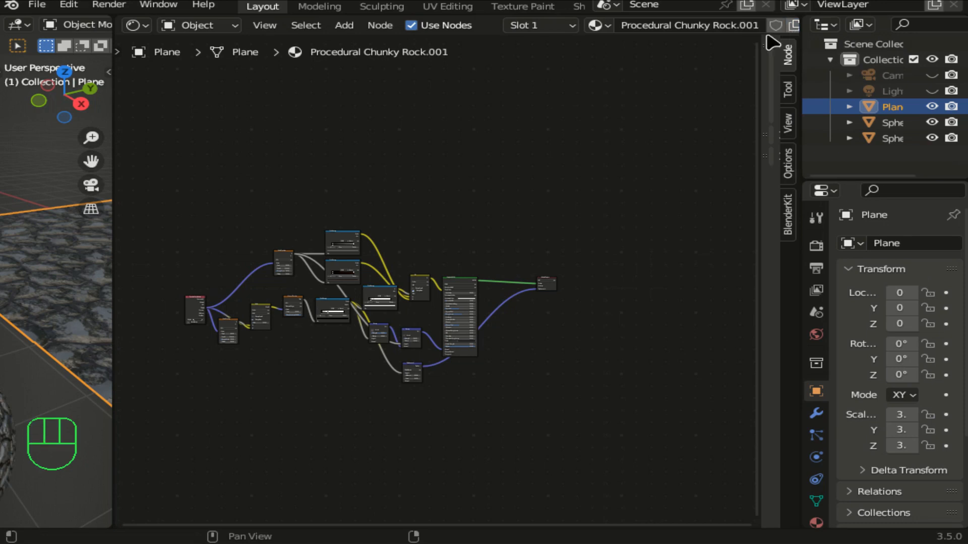
# - Copy all nodes of the Procedural Grass material from the grass sphere
pyautogui.moveTo(113, 191); pyautogui.dragTo(381, 284)
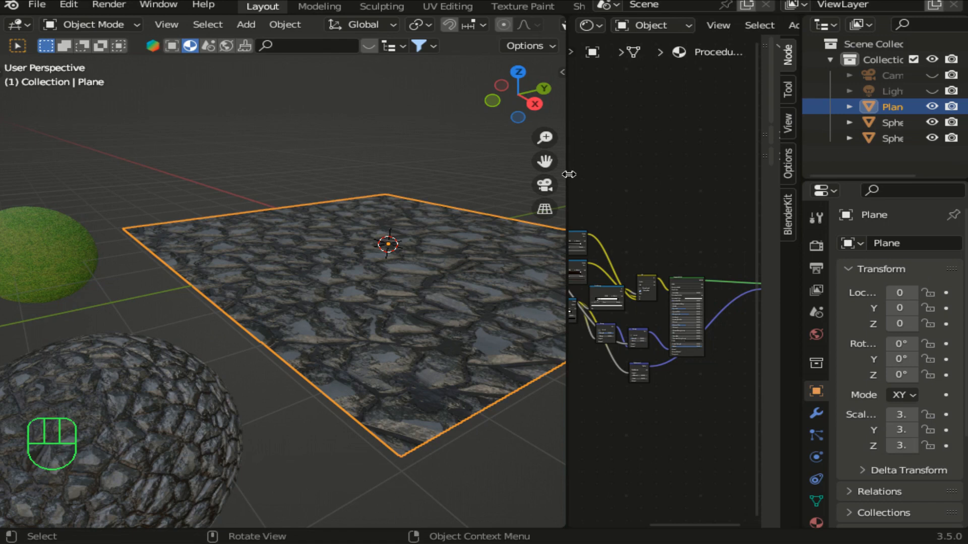
pyautogui.click(48, 261)
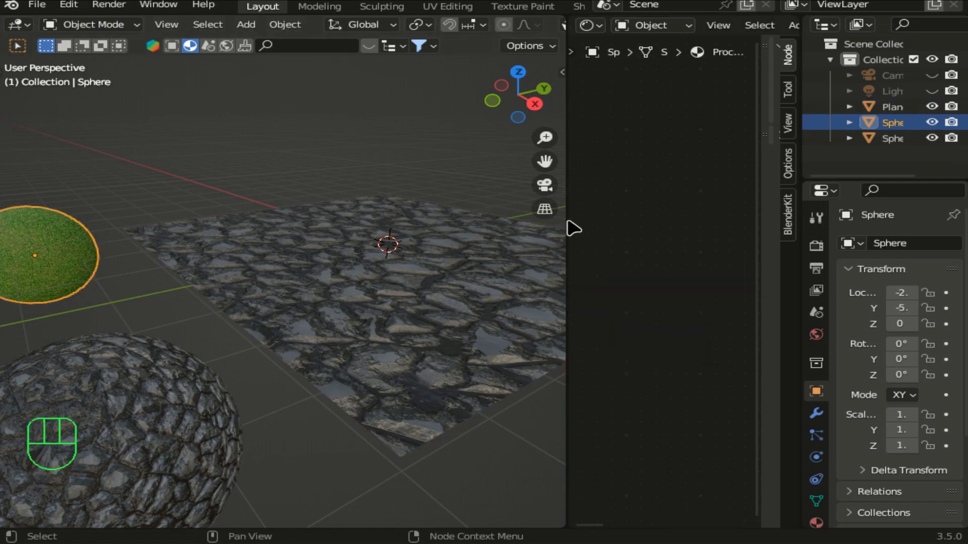
pyautogui.moveTo(567, 220); pyautogui.dragTo(264, 231)
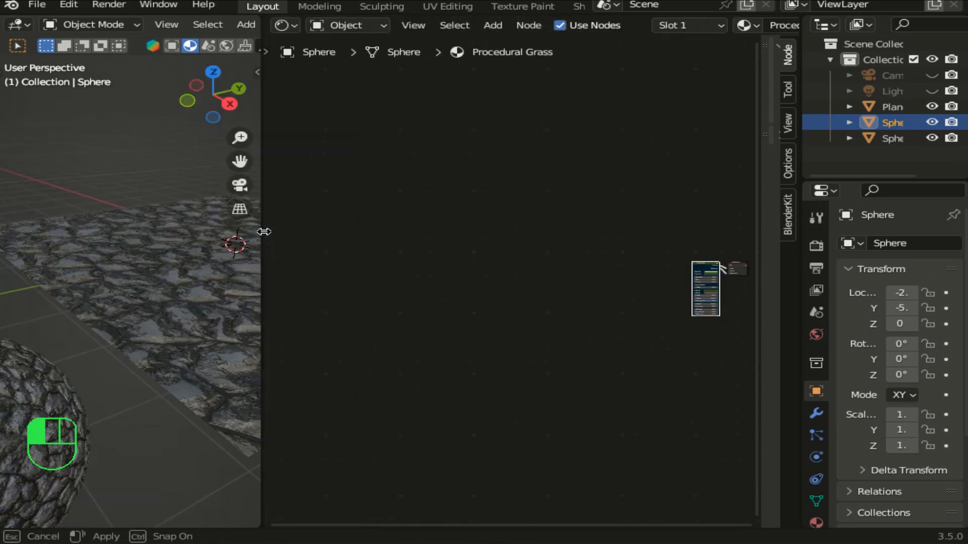
pyautogui.moveTo(264, 232); pyautogui.dragTo(264, 232)
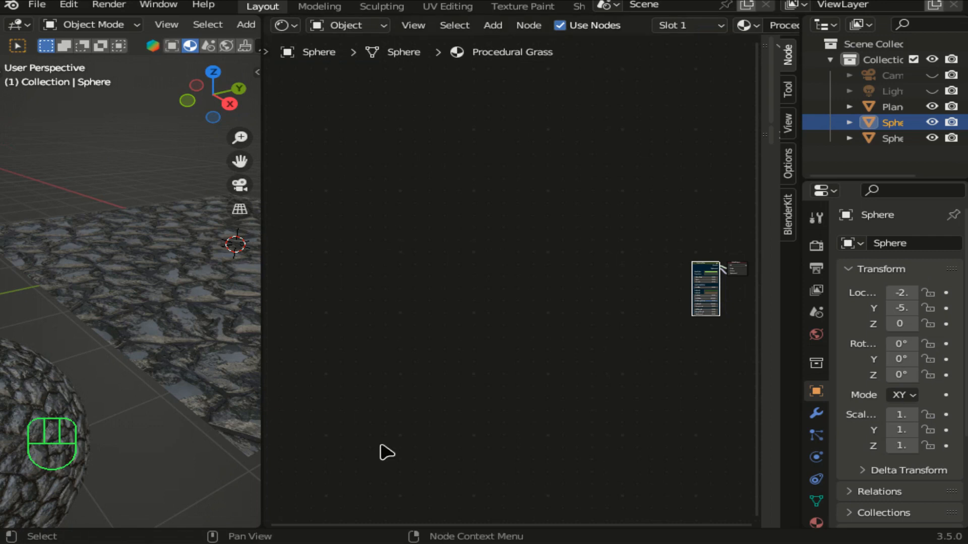
pyautogui.moveTo(480, 524); pyautogui.dragTo(702, 524)
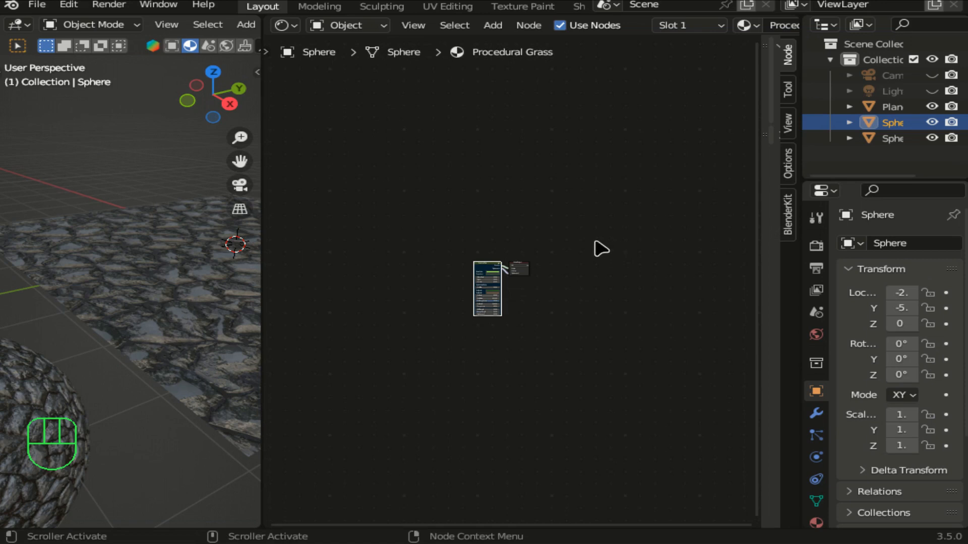
pyautogui.moveTo(600, 227); pyautogui.dragTo(448, 377)
pyautogui.hotkey('ctrl', 'c')
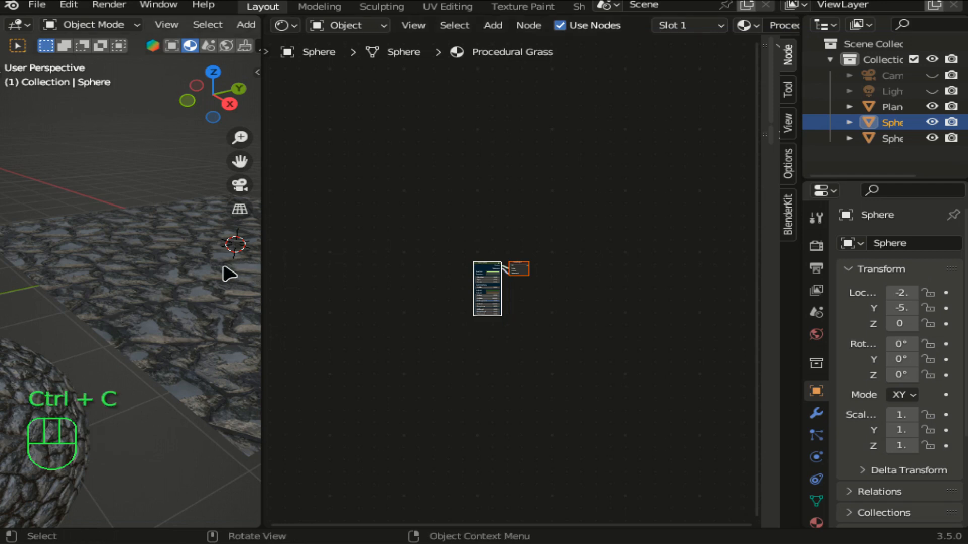
# - Paste the copied grass nodes into the plane's rock material, in the empty space above the rock nodes
pyautogui.click(164, 291)
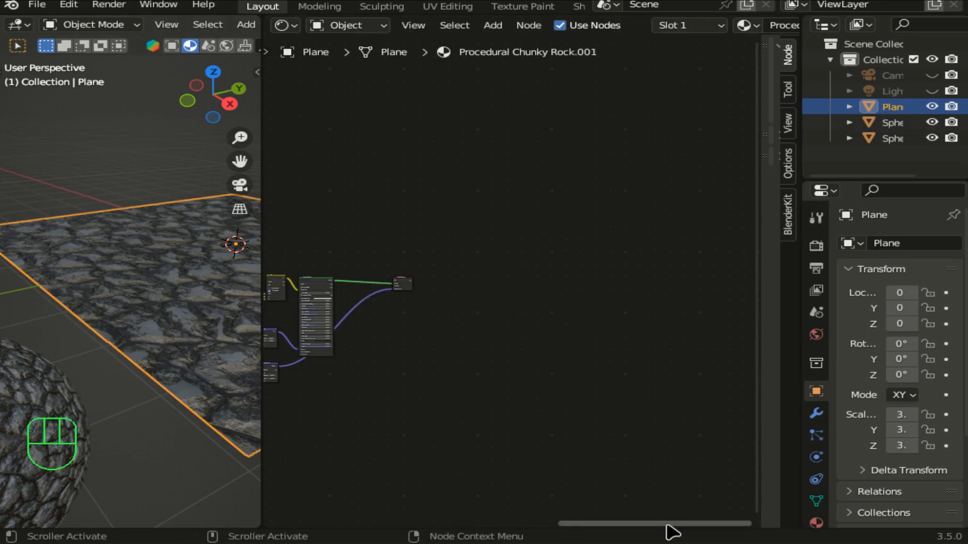
pyautogui.moveTo(566, 529); pyautogui.dragTo(477, 527)
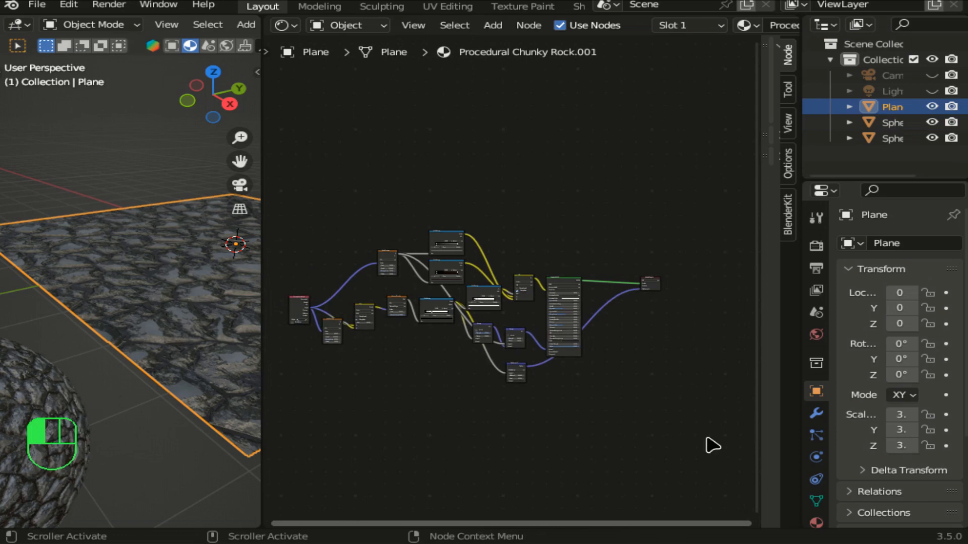
pyautogui.keyDown('ctrl'); pyautogui.hscroll(-2, 713, 445); pyautogui.keyUp('ctrl')
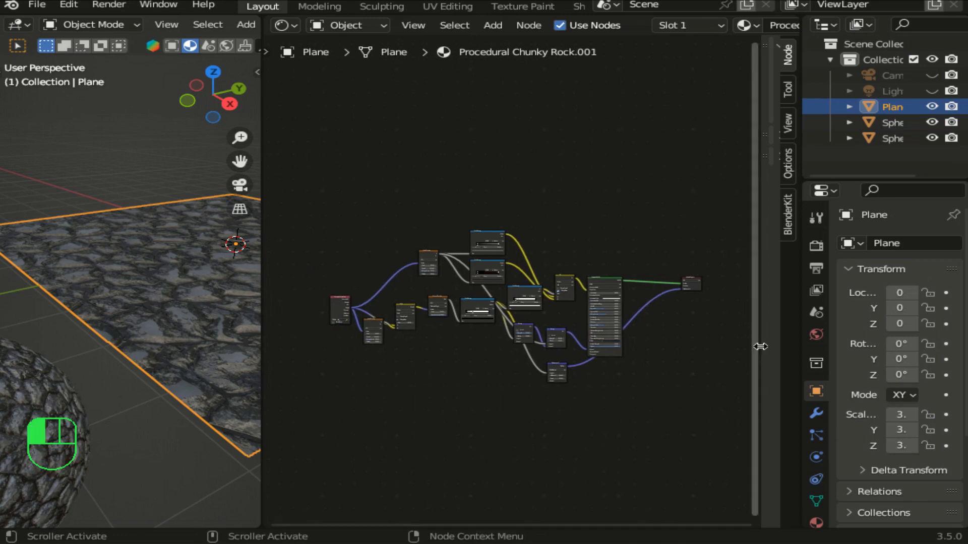
pyautogui.keyDown('shift'); pyautogui.scroll(3, 760, 342); pyautogui.keyUp('shift')
pyautogui.click(572, 198)
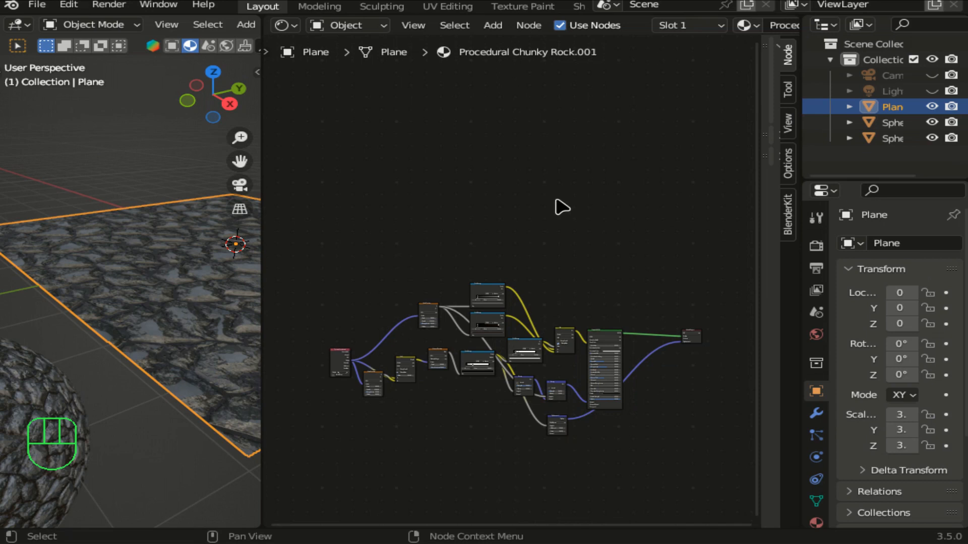
pyautogui.hotkey('ctrl', 'v')
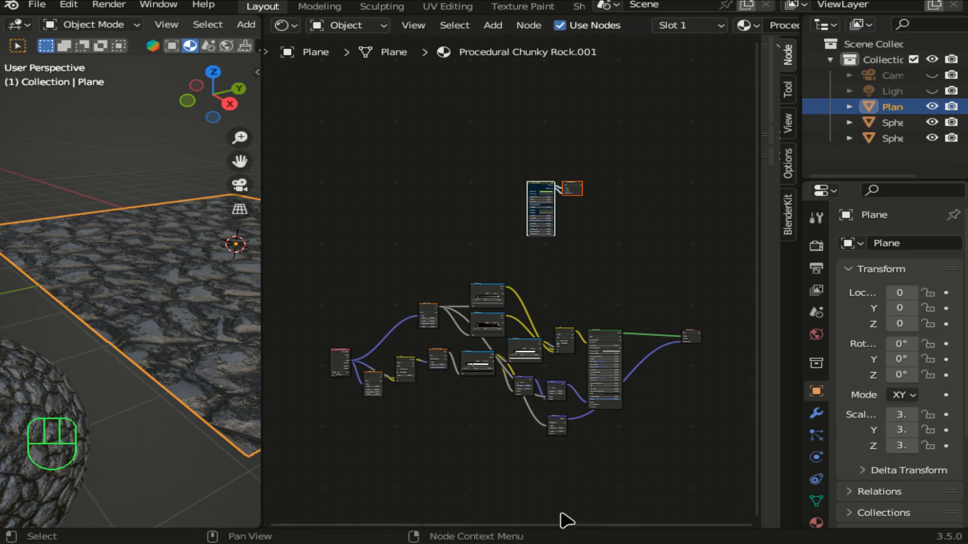
# - Move the pasted grass nodes down so they sit just above the rock material's Principled BSDF and Material Output
pyautogui.moveTo(510, 160); pyautogui.dragTo(657, 288)
pyautogui.press('g')
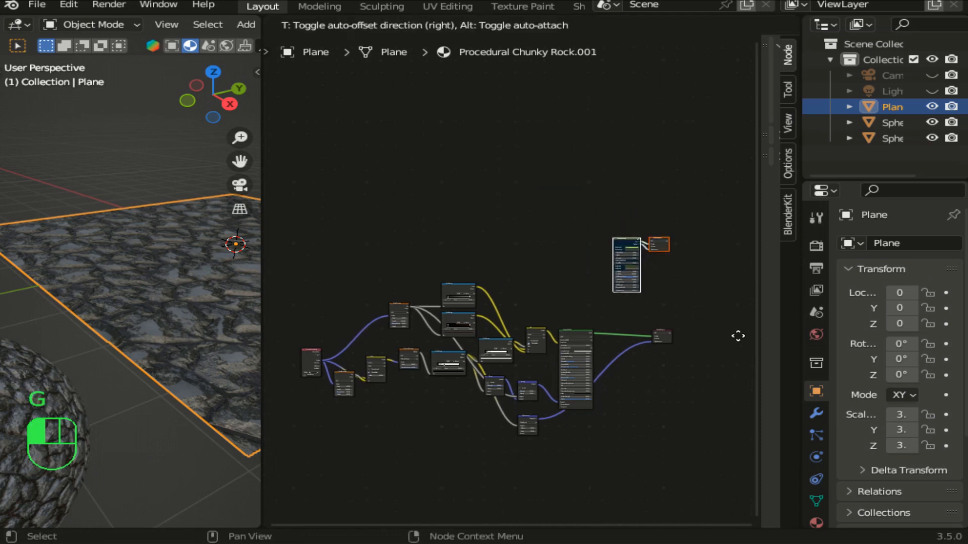
pyautogui.click(671, 339)
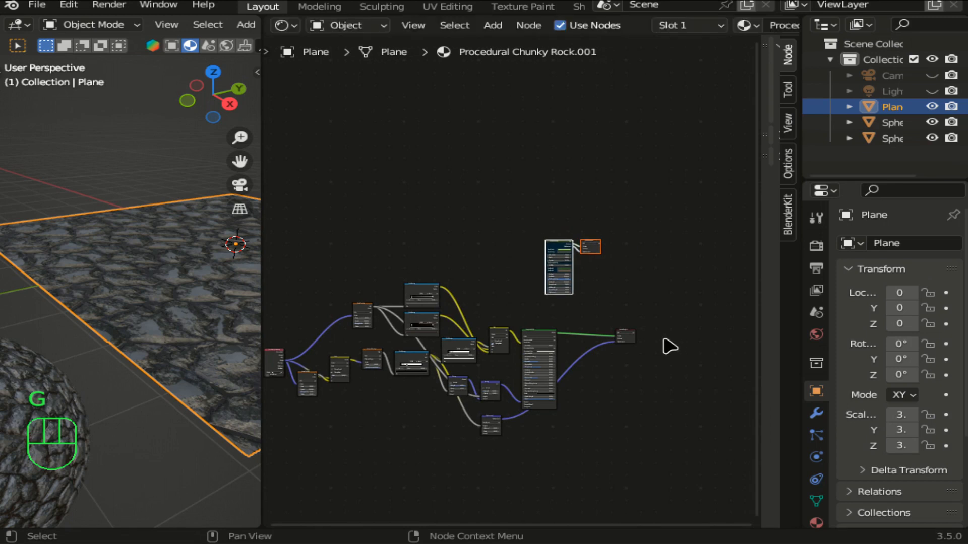
# - Delete the extra Material Output node attached to the Procedural Grass group
pyautogui.click(592, 252)
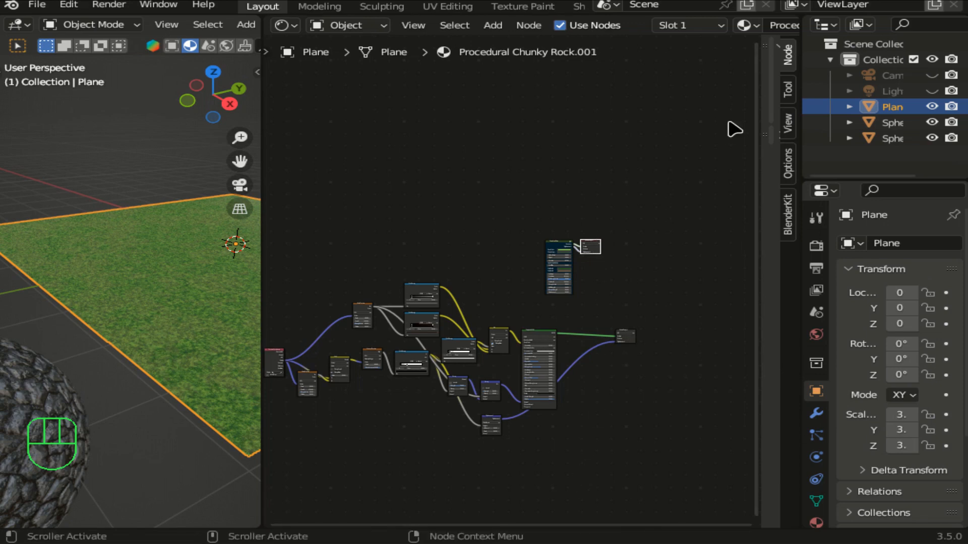
pyautogui.press('KP_Add')
pyautogui.press('KP_Add')
pyautogui.press('KP_Add')
pyautogui.press('KP_Add')
pyautogui.press('KP_Add')
pyautogui.press('KP_Add')
pyautogui.press('KP_Add')
pyautogui.press('KP_Add')
pyautogui.press('KP_Add')
pyautogui.press('KP_Add')
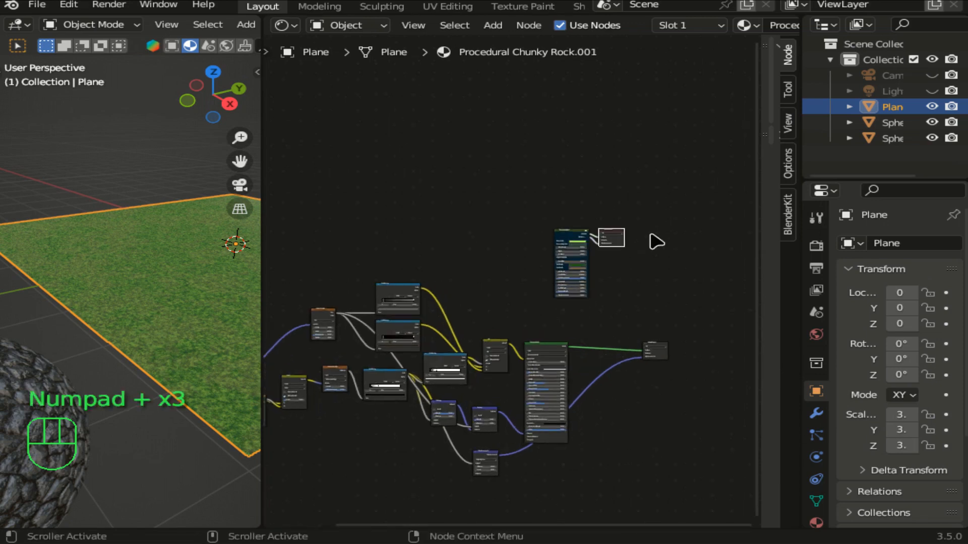
pyautogui.press('KP_Add')
pyautogui.press('KP_Add')
pyautogui.press('KP_Add')
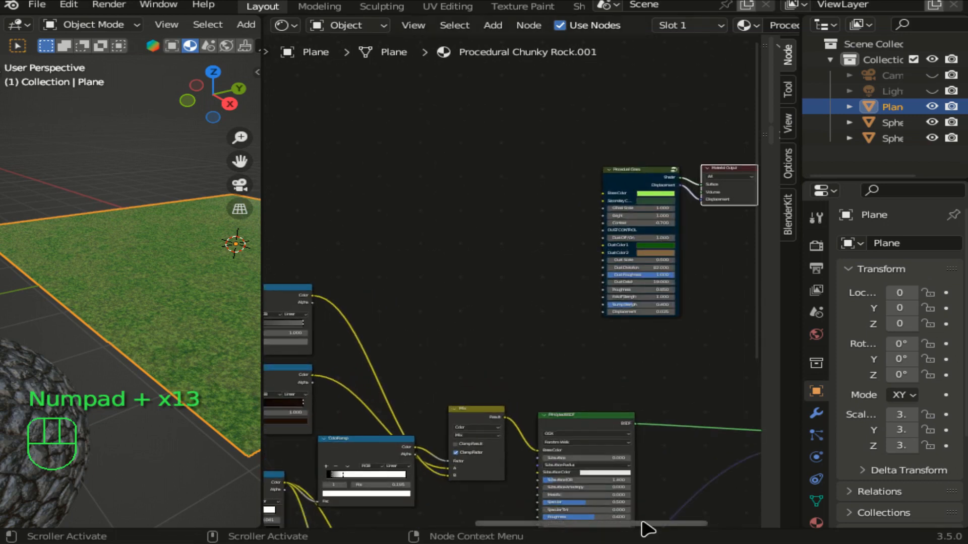
pyautogui.moveTo(643, 527); pyautogui.dragTo(754, 524)
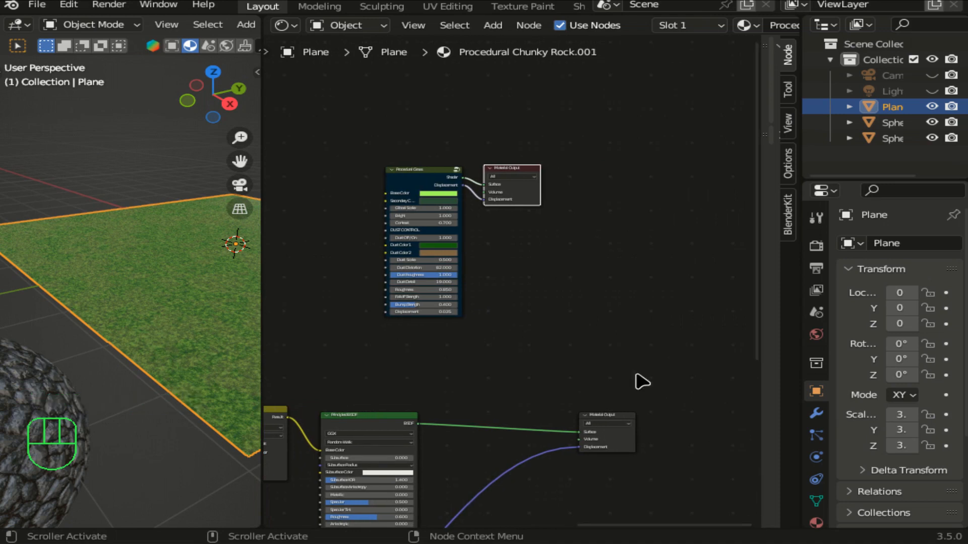
pyautogui.press('KP_Add')
pyautogui.press('KP_Add')
pyautogui.press('KP_Add')
pyautogui.press('KP_Add')
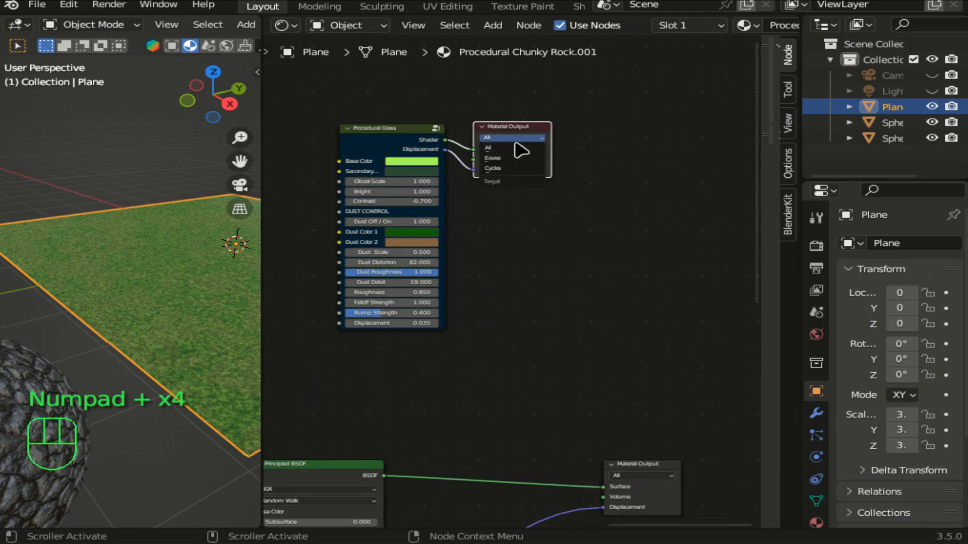
pyautogui.click(611, 214)
pyautogui.click(545, 165)
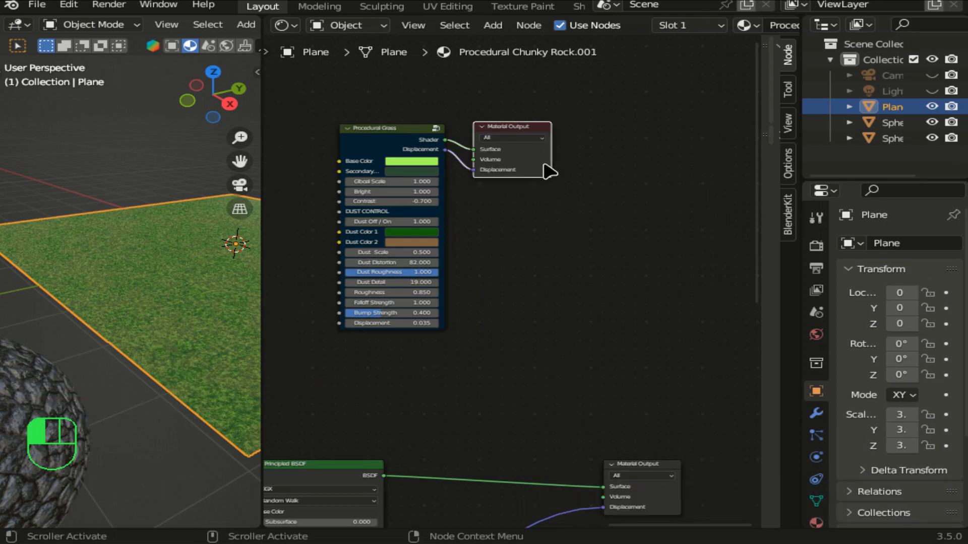
pyautogui.press('Delete')
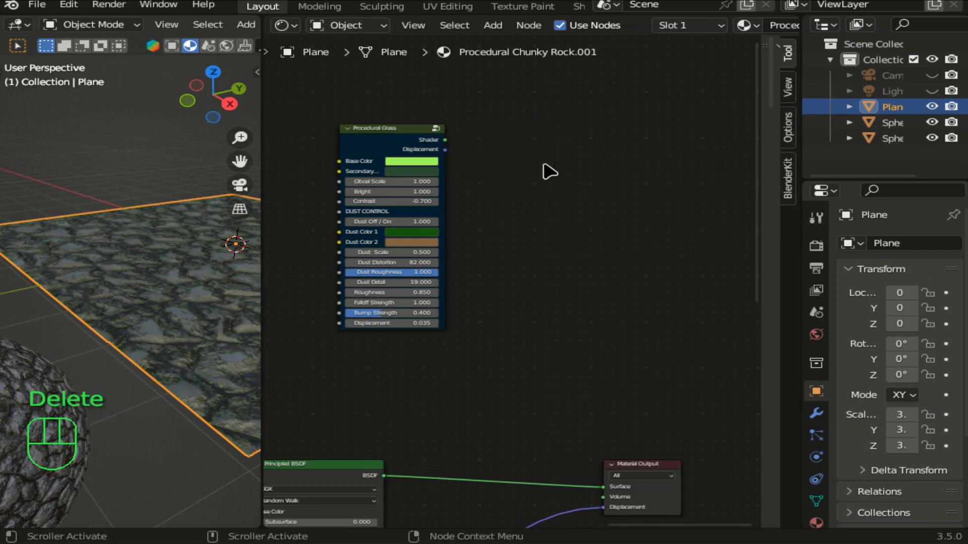
# - Add a Mix Shader node in the empty space between the Procedural Grass group and the rock's Material Output
pyautogui.click(494, 26)
pyautogui.click(513, 43)
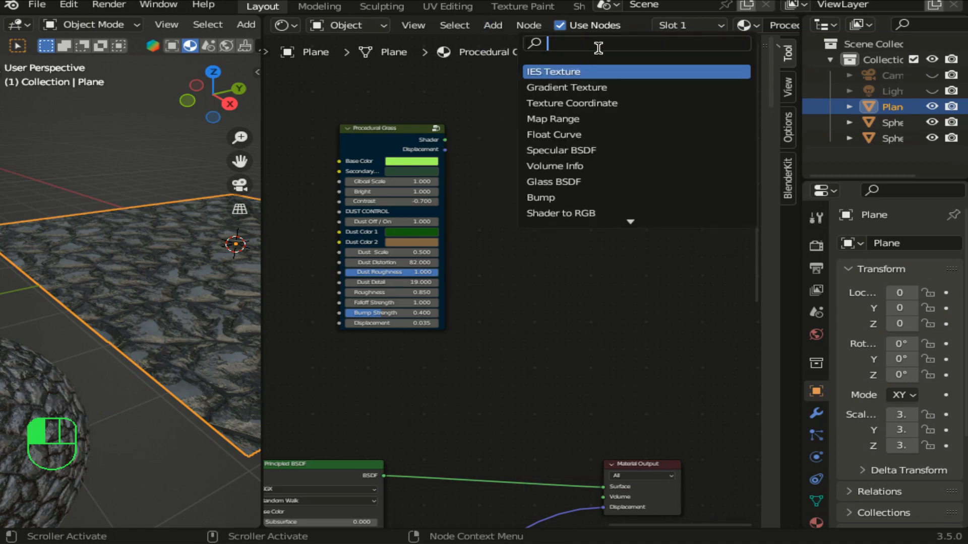
pyautogui.write('mix s')
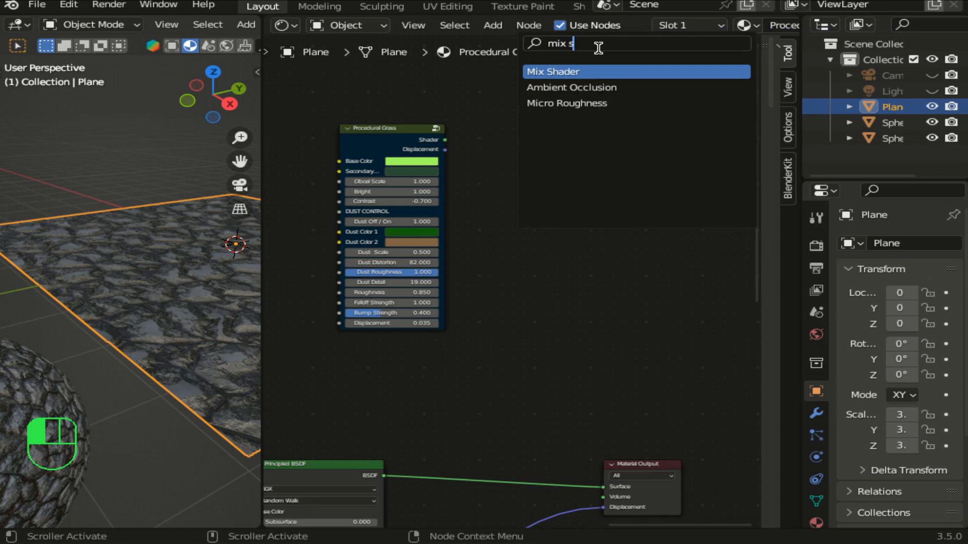
pyautogui.write('ha')
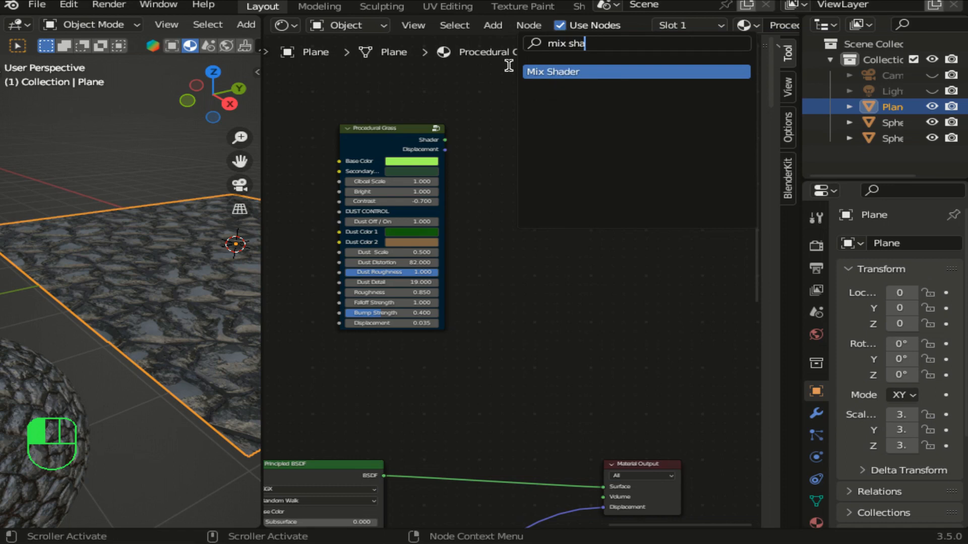
pyautogui.click(566, 74)
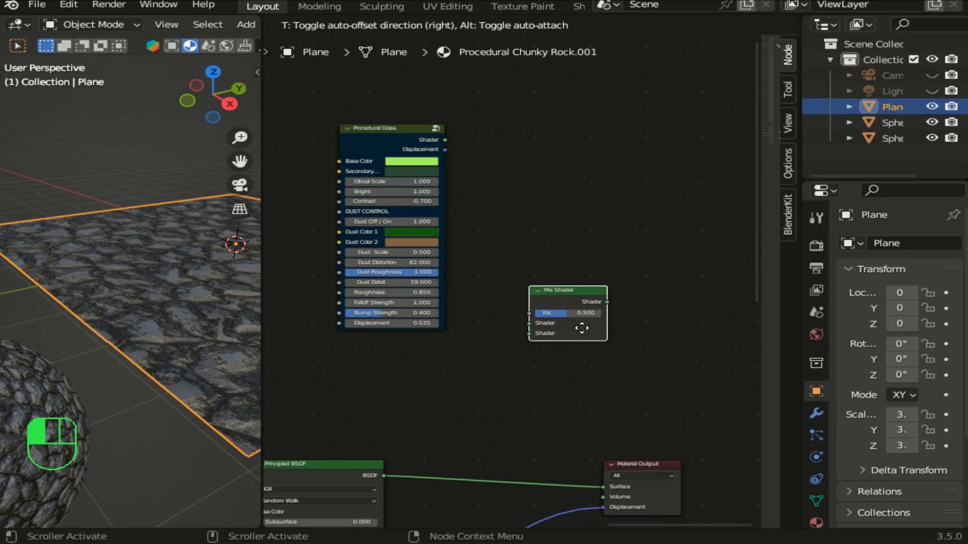
pyautogui.click(549, 349)
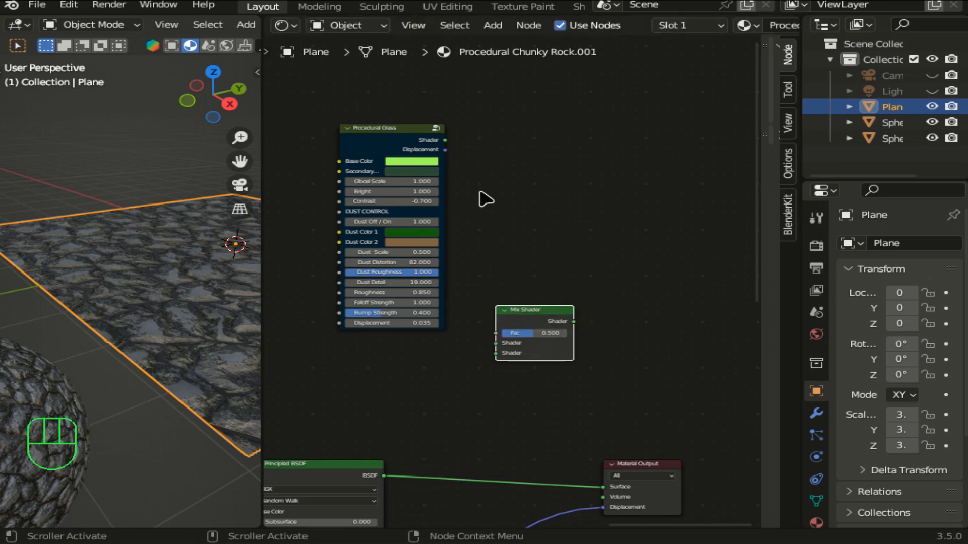
# - Move the Procedural Grass group and the Material Output apart to make room around the Mix Shader
pyautogui.click(395, 137)
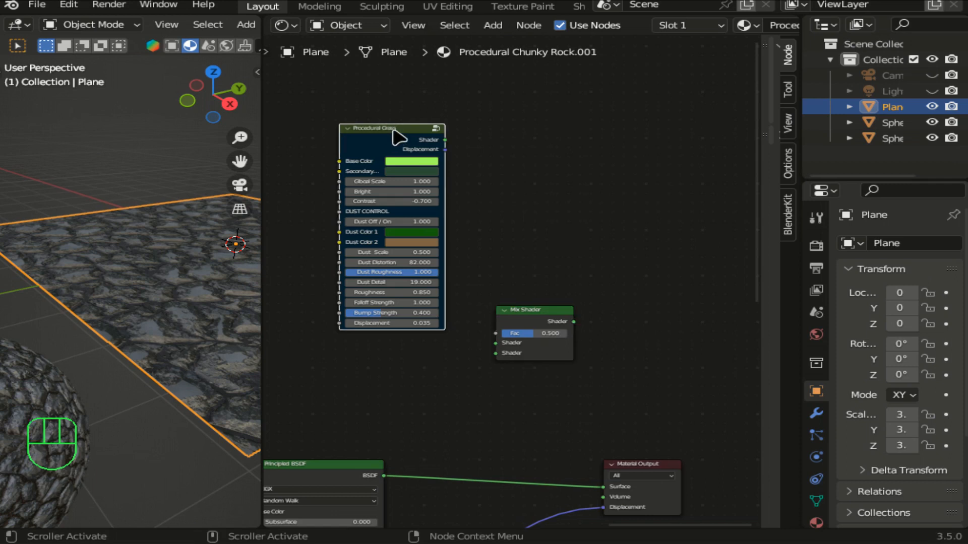
pyautogui.press('g')
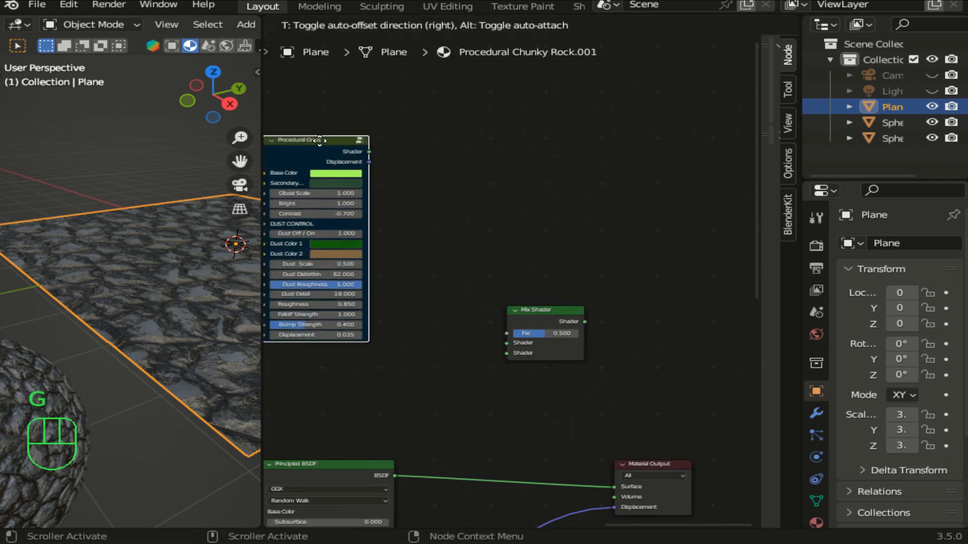
pyautogui.click(339, 141)
pyautogui.click(671, 470)
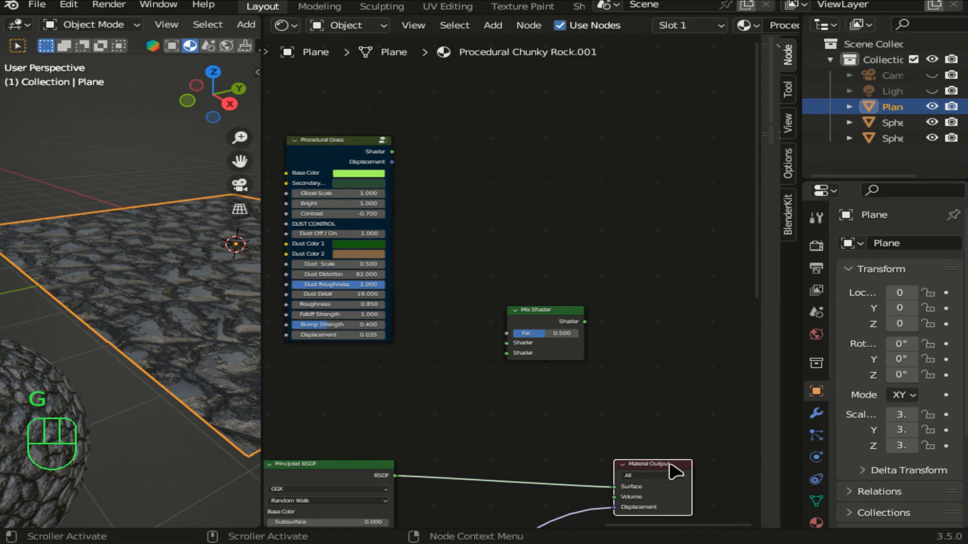
pyautogui.press('g')
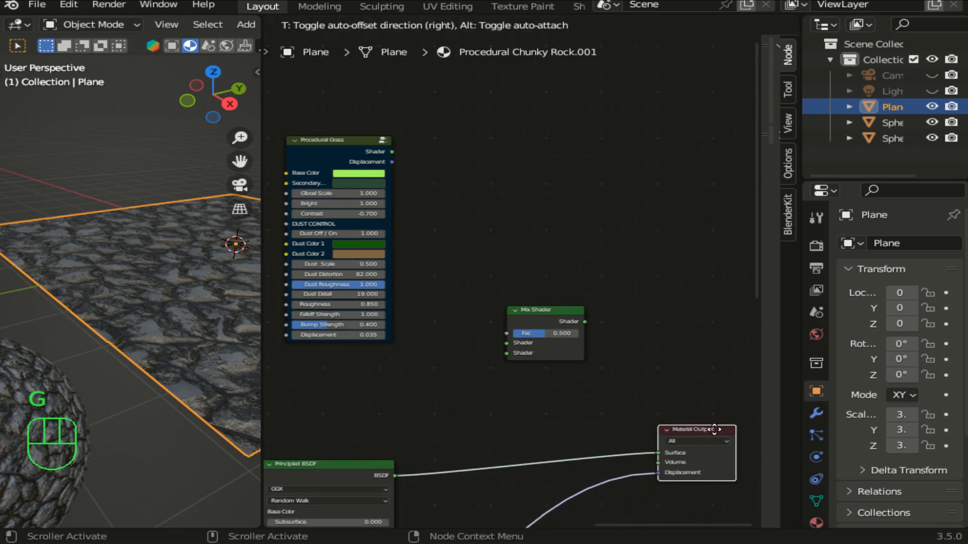
pyautogui.click(715, 430)
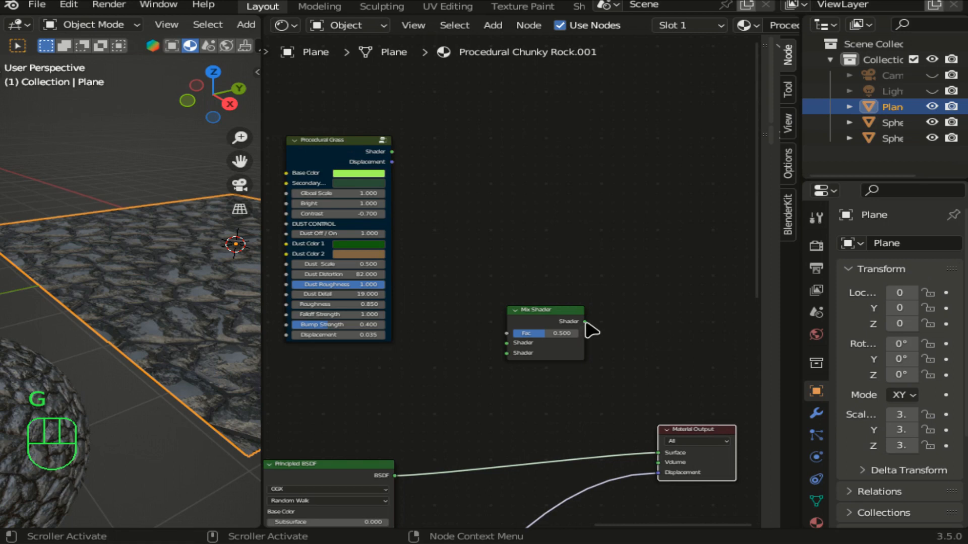
# - Route the grass shader and the rock's Principled BSDF through the Mix Shader's first and second inputs into the Material Output surface
pyautogui.moveTo(586, 324); pyautogui.dragTo(658, 456)
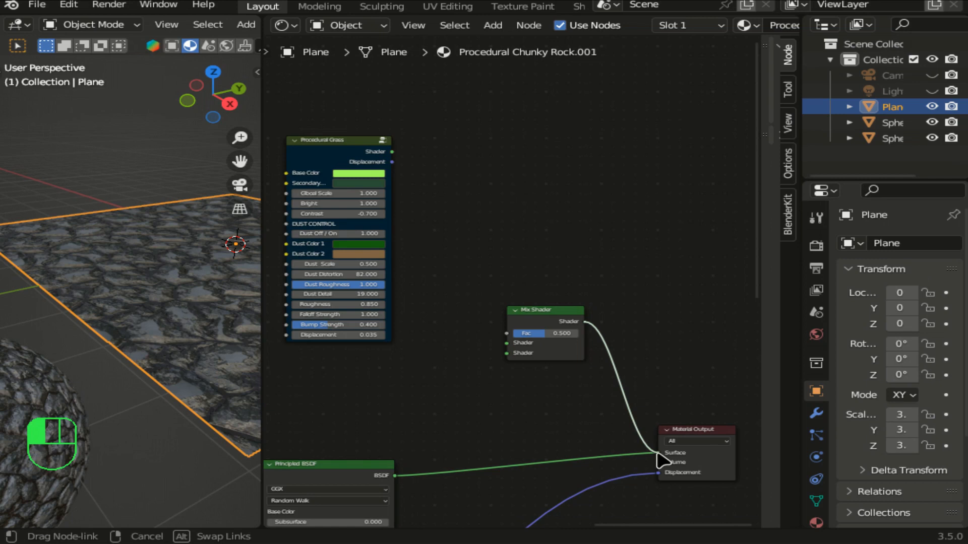
pyautogui.moveTo(658, 460); pyautogui.dragTo(658, 460)
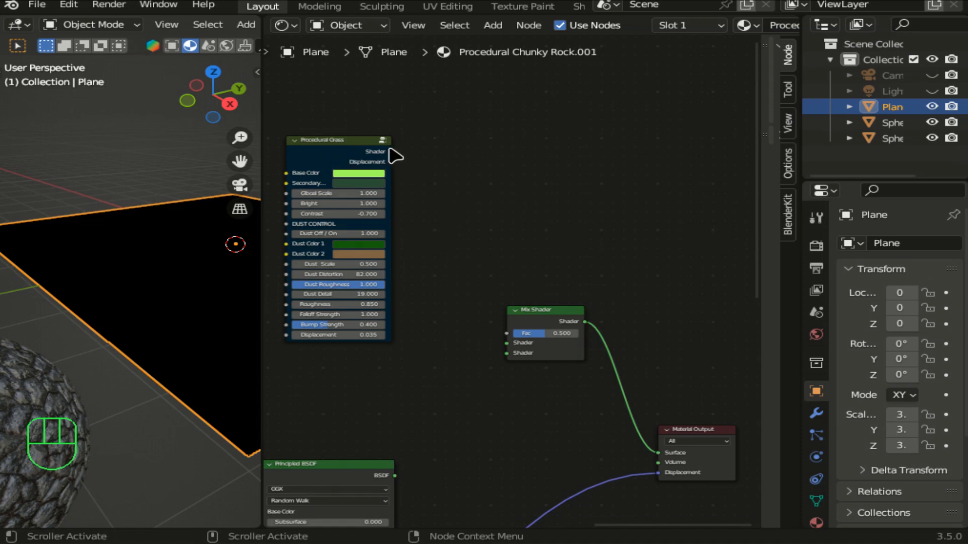
pyautogui.moveTo(392, 153); pyautogui.dragTo(510, 349)
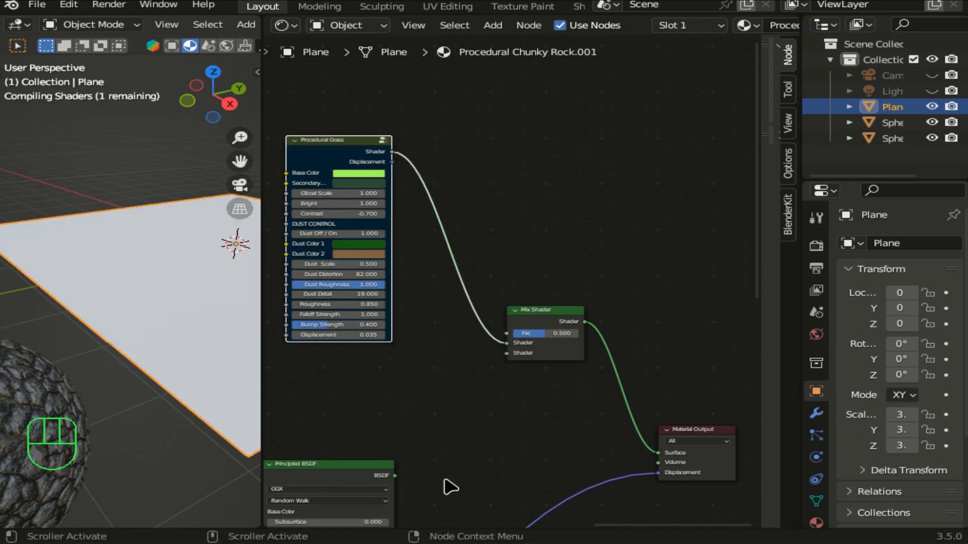
pyautogui.moveTo(396, 477); pyautogui.dragTo(503, 354)
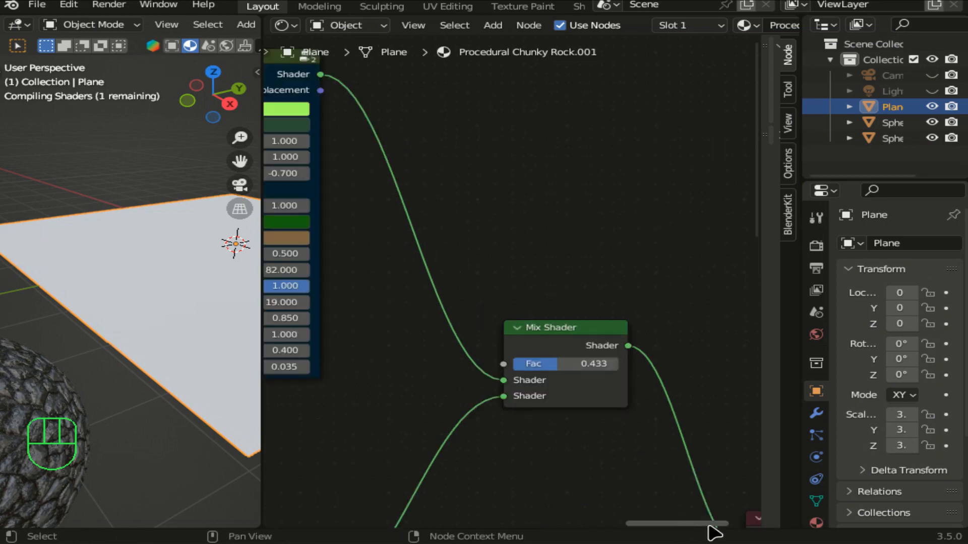
# - Set the Material Output node's render target to Eevee
pyautogui.moveTo(708, 524)
pyautogui.mouseDown()
pyautogui.moveTo(723, 525)
pyautogui.moveTo(708, 526)
pyautogui.mouseUp()
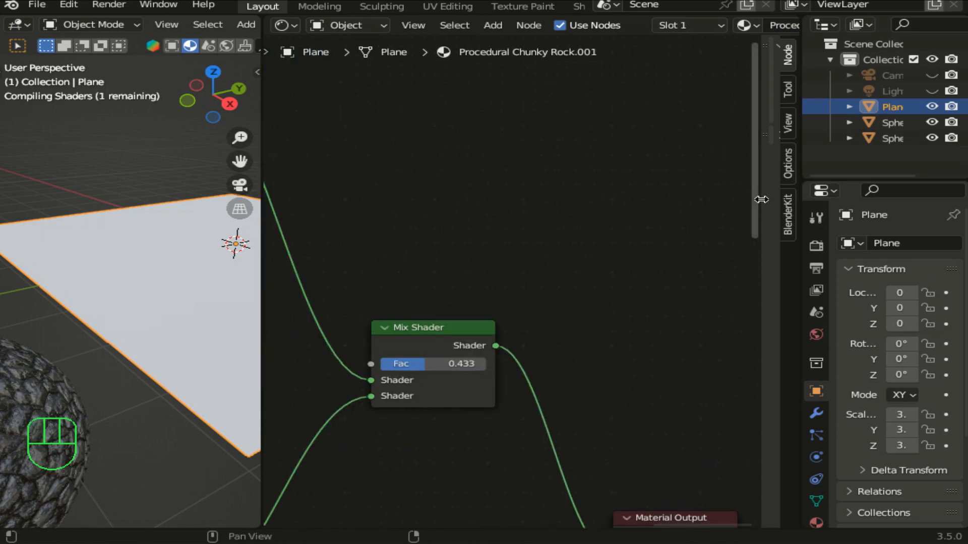
pyautogui.moveTo(755, 190); pyautogui.dragTo(752, 237)
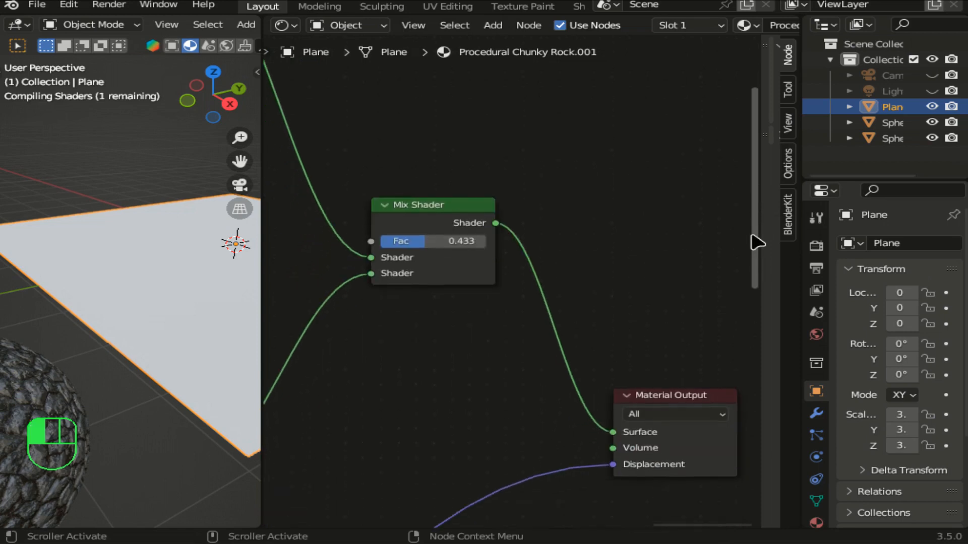
pyautogui.click(713, 416)
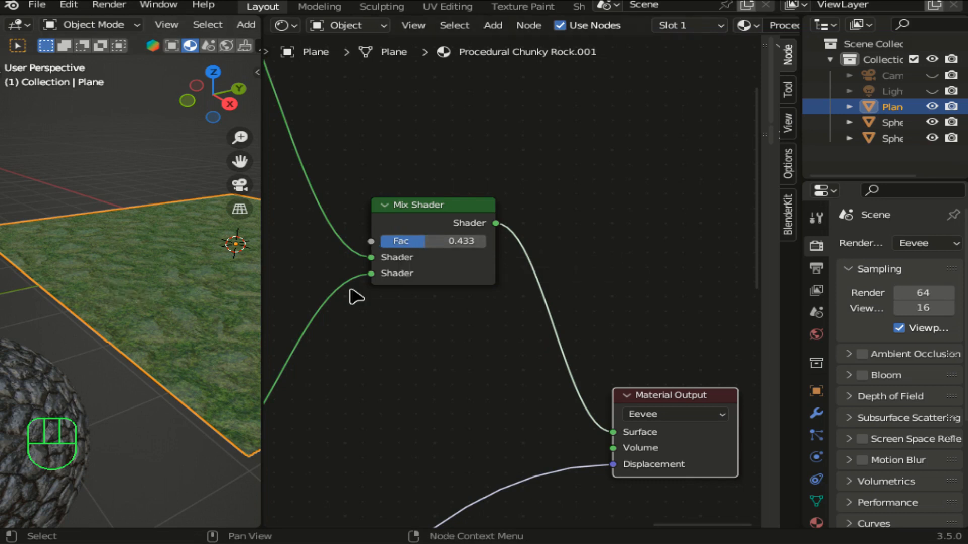
# - Set the Mix Shader's Fac to 0.8 and widen the 3D viewport to show the blended plane
pyautogui.moveTo(430, 244); pyautogui.dragTo(458, 243)
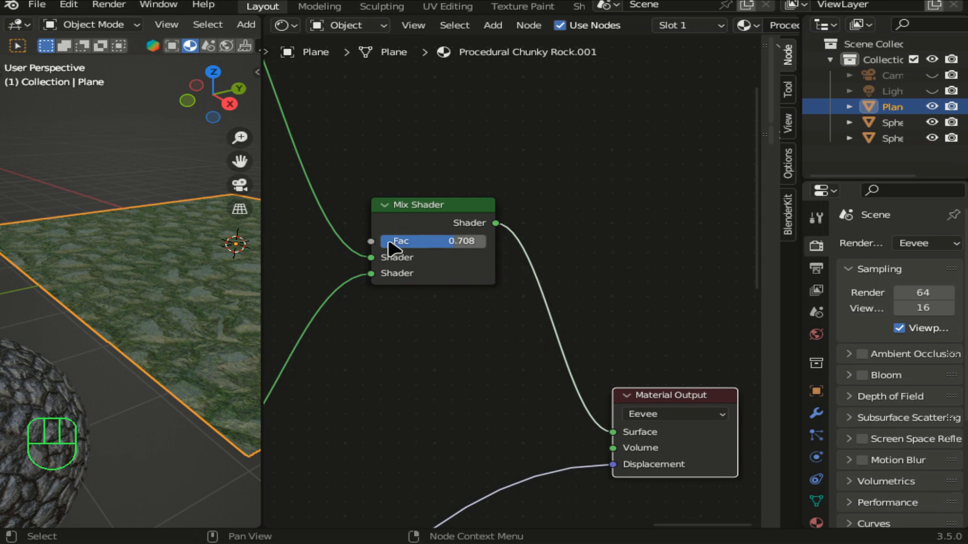
pyautogui.moveTo(458, 242); pyautogui.dragTo(480, 243)
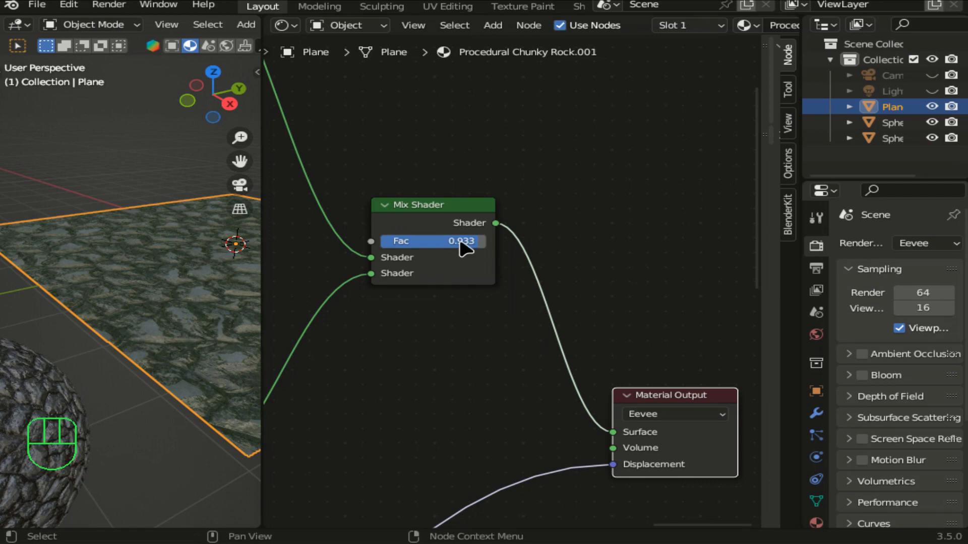
pyautogui.click(461, 242)
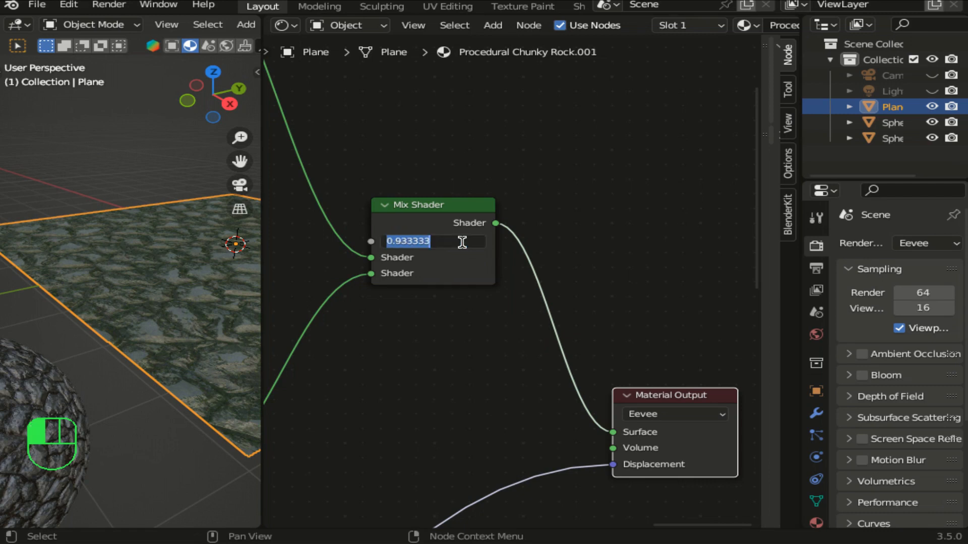
pyautogui.write('0.')
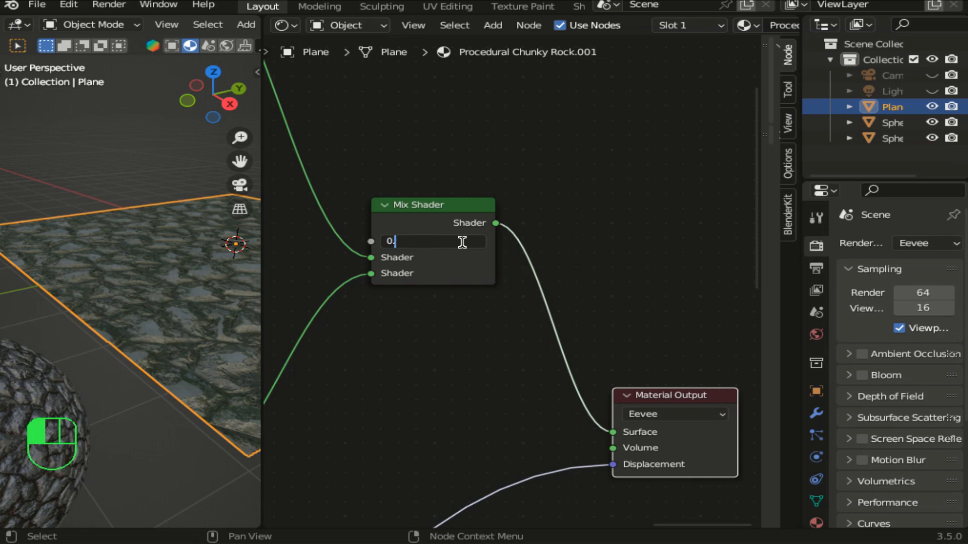
pyautogui.write('8')
pyautogui.press('Return')
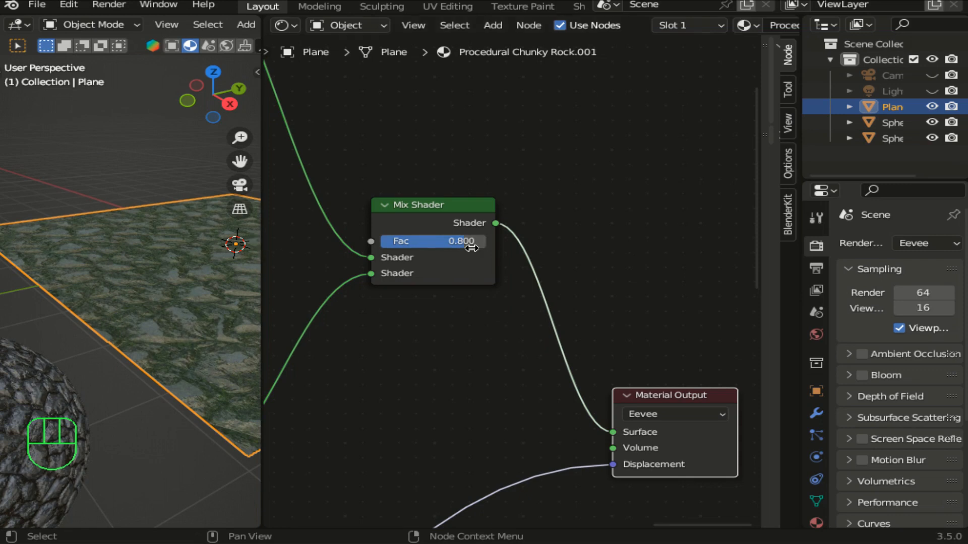
pyautogui.moveTo(472, 248); pyautogui.dragTo(670, 269)
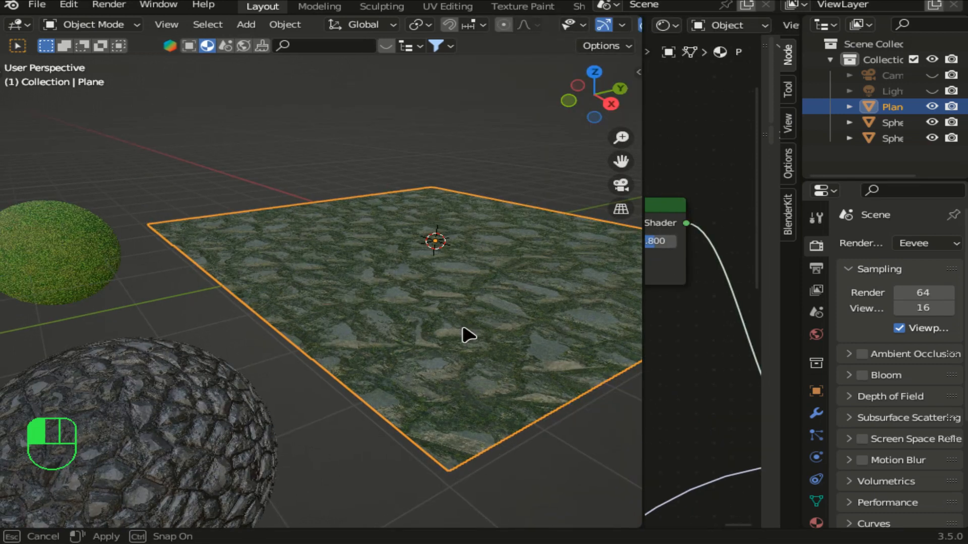
pyautogui.moveTo(468, 335); pyautogui.dragTo(479, 320)
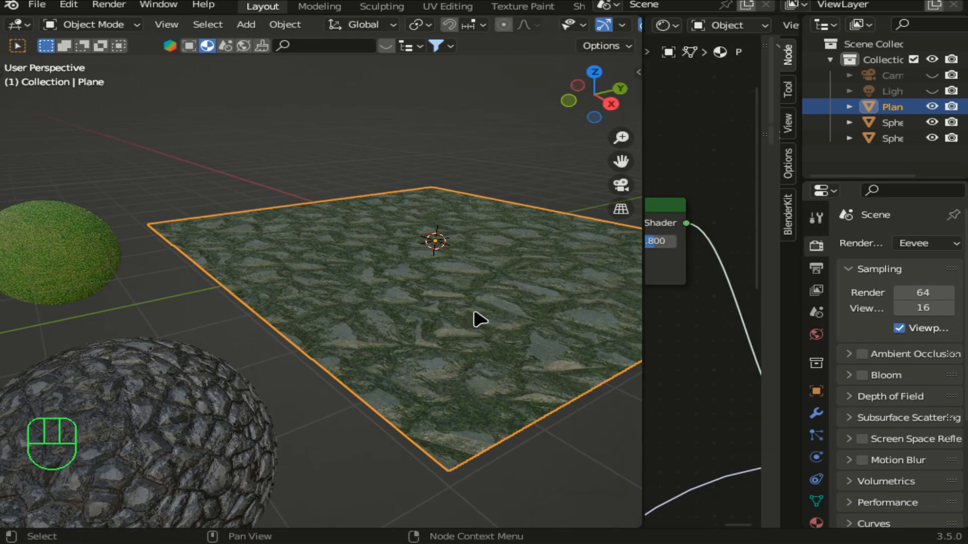